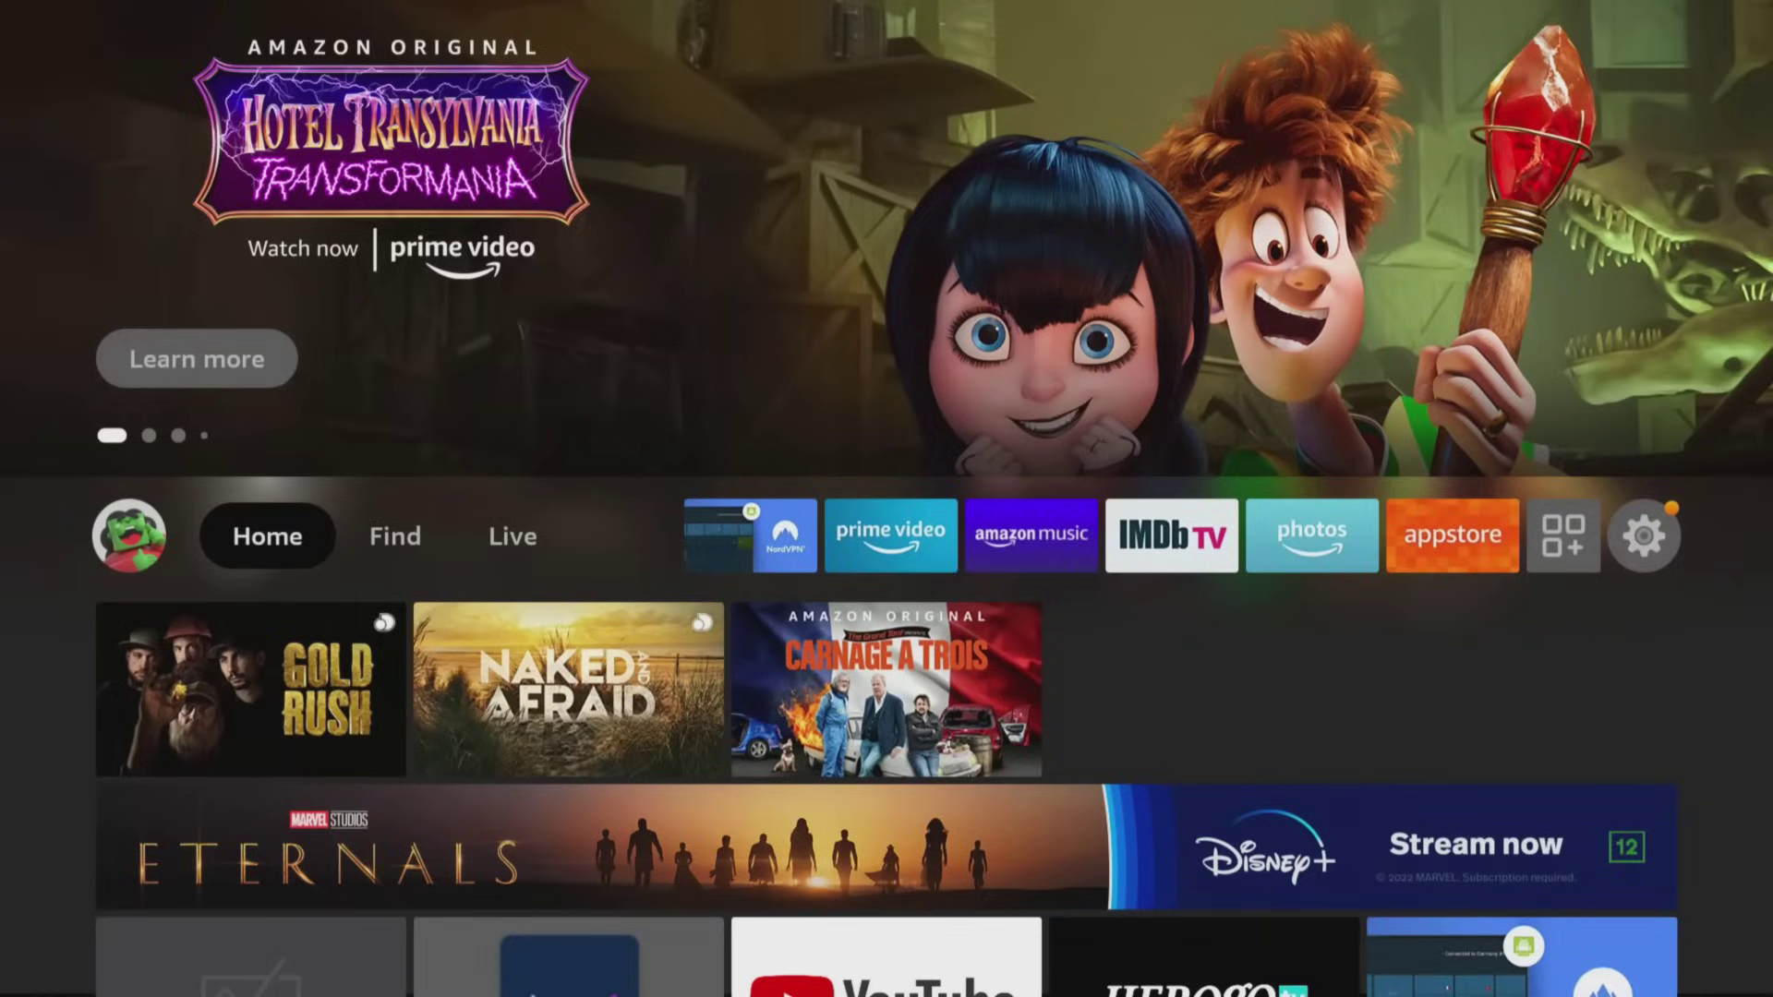
Open the search keyboard from the Find section on the Fire TV home screen
key("Right")
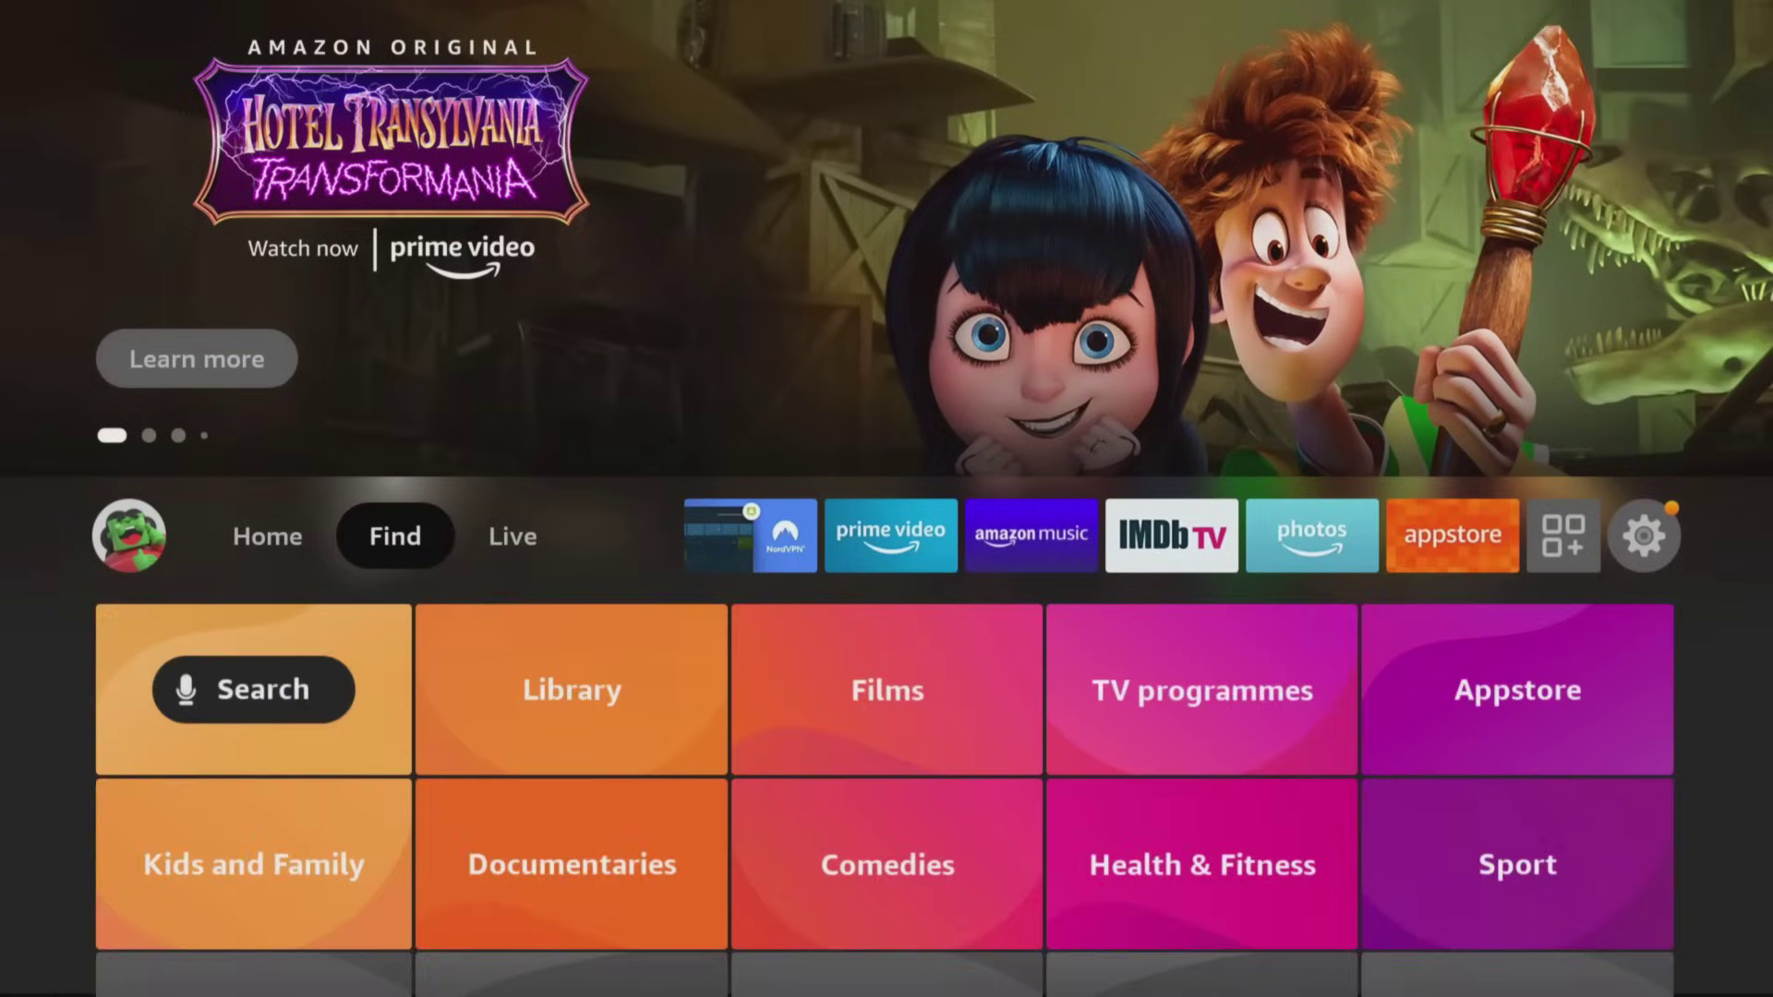
key("Down")
key("Return")
Spell 'Dow' on the on-screen keyboard and move down to the Downloader suggestion
key("Right")
key("Right")
key("Right")
key("Return")
key("Down")
key("Left")
key("Left")
key("Return")
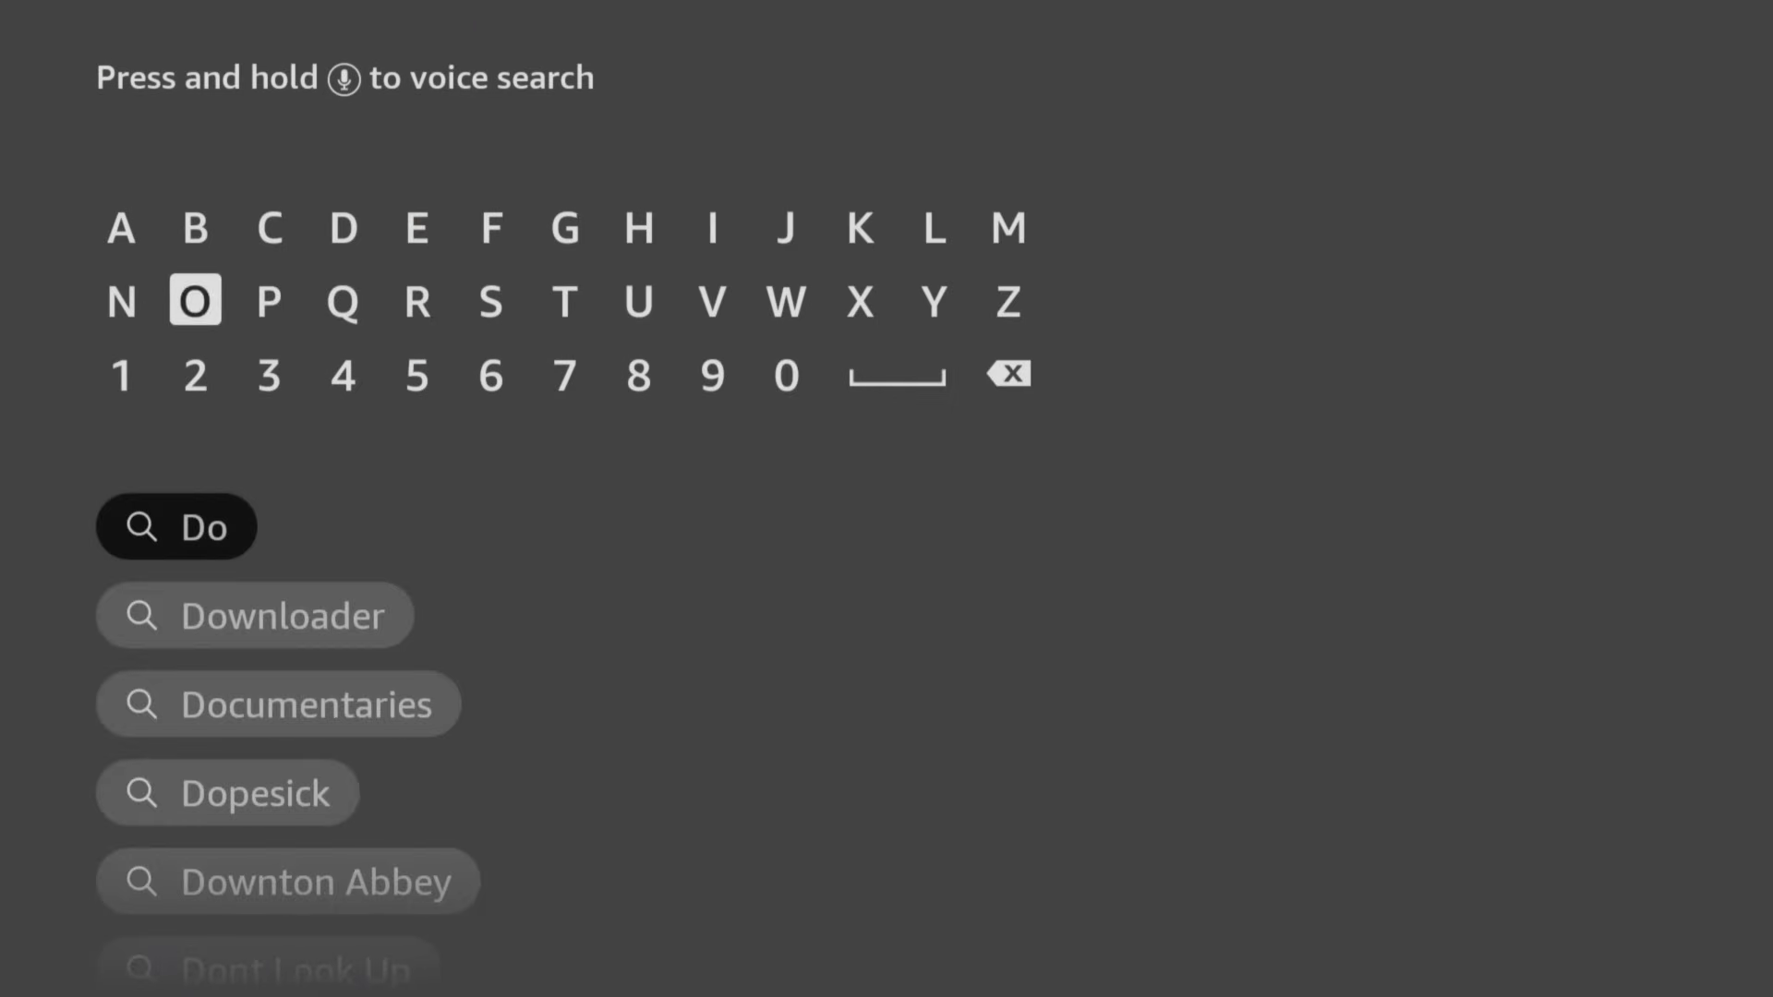
key("Left")
key("Left")
key("Left")
key("Left")
key("Left")
key("Return")
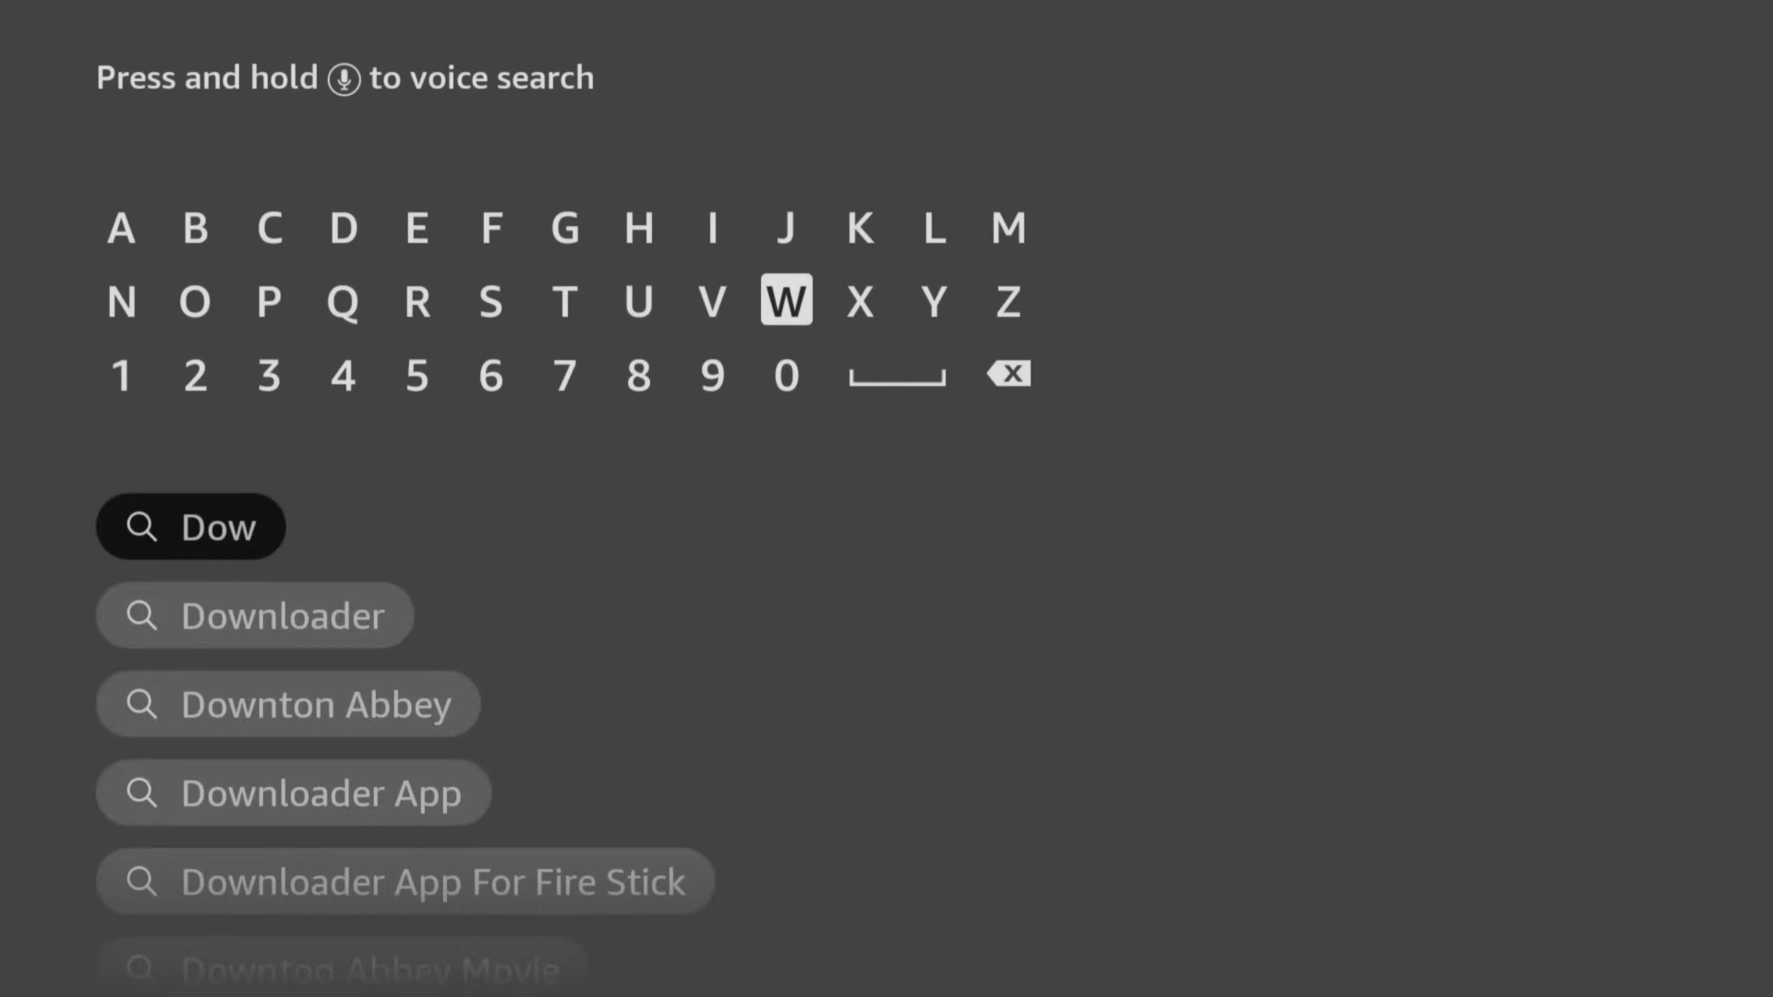
key("Down")
key("Down")
key("Down")
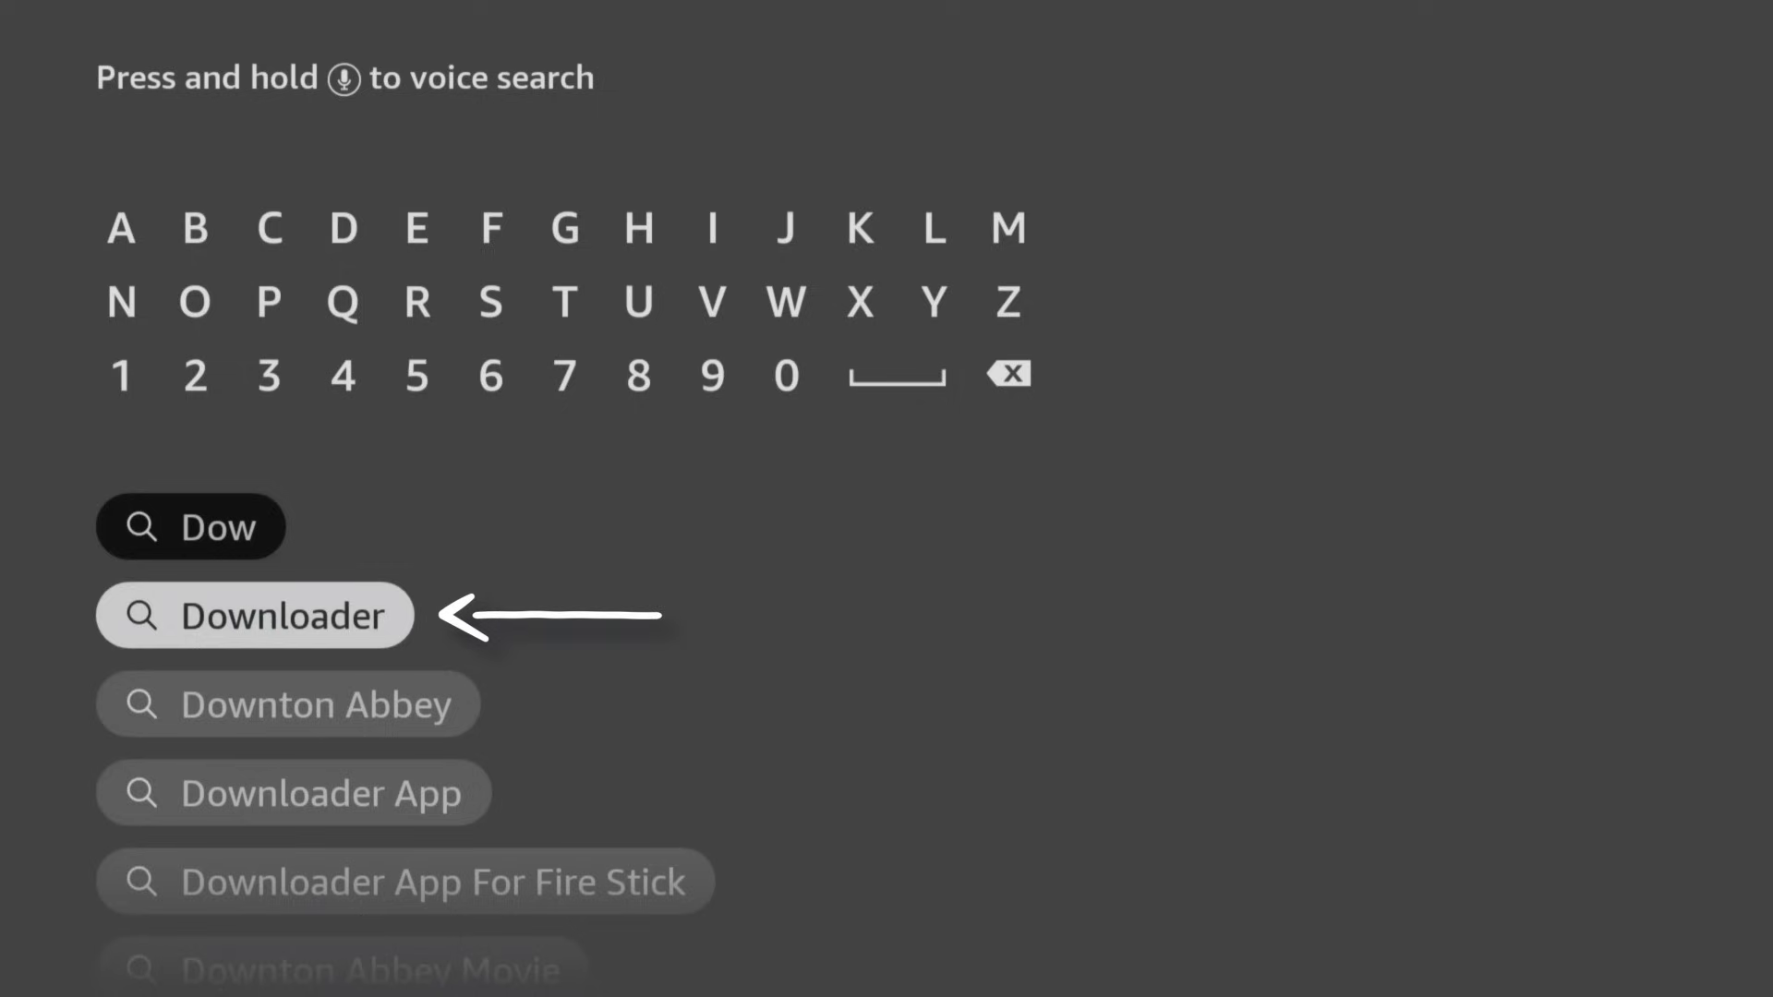
Install Downloader from its store page, launch it and dismiss the welcome message
key("Return")
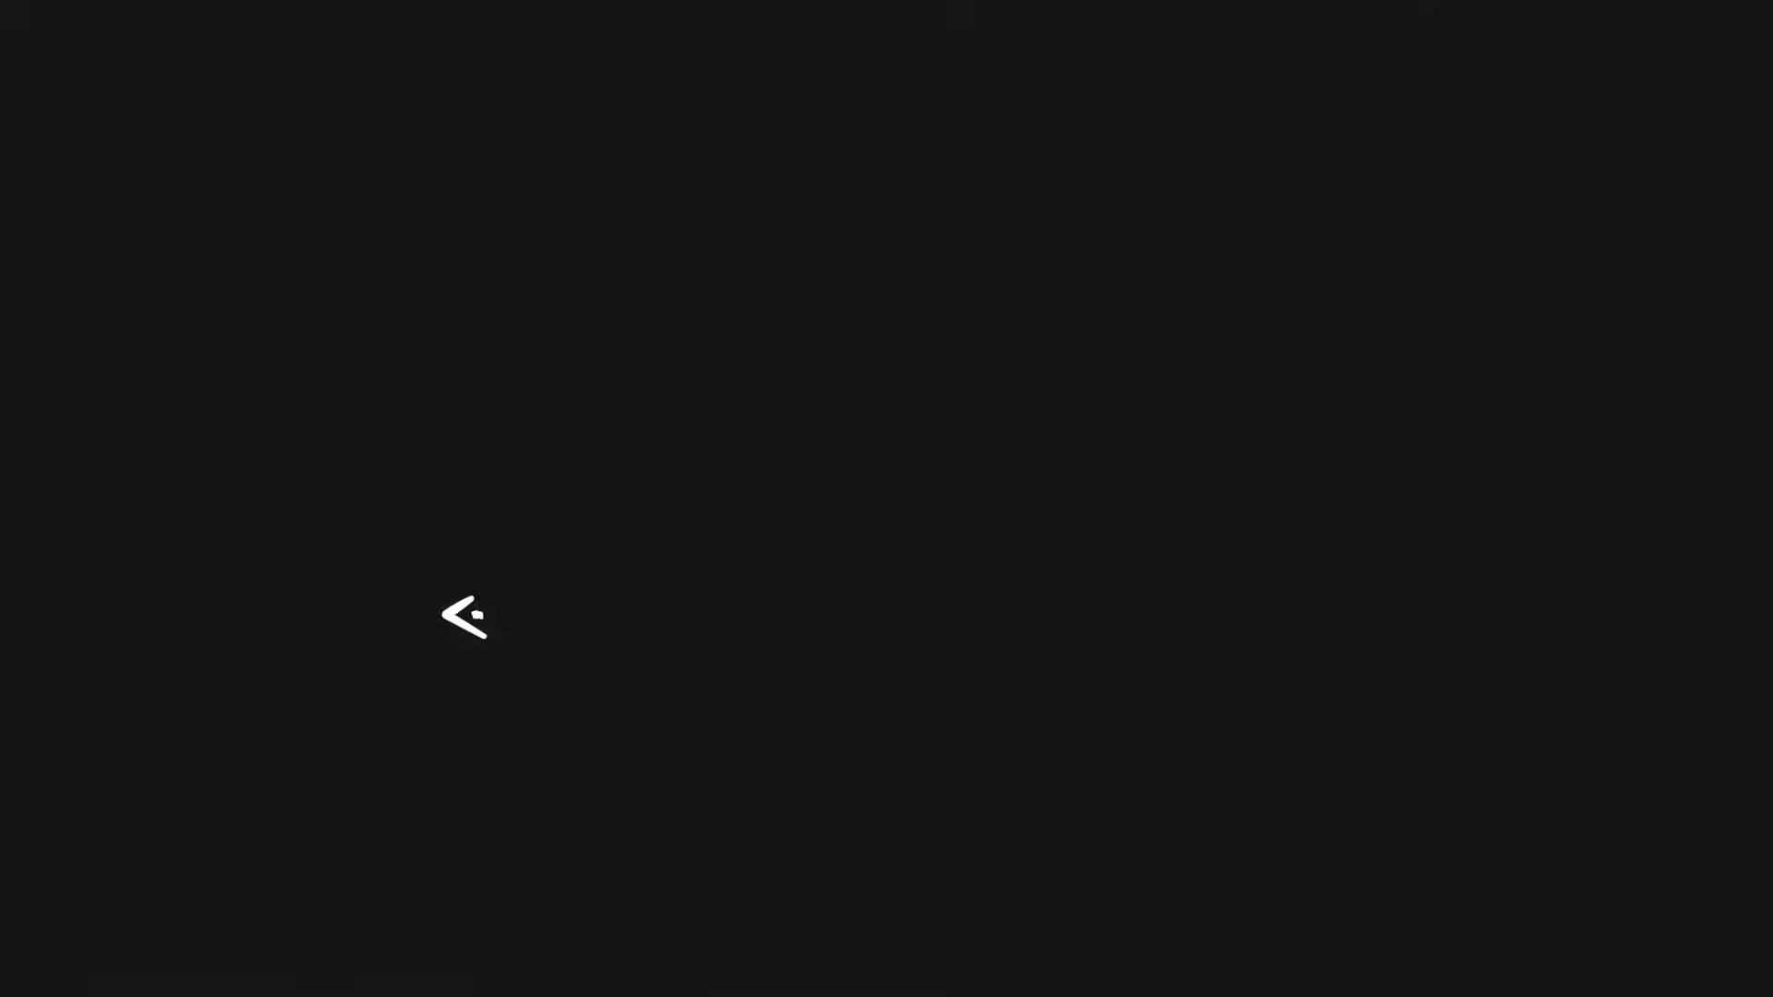
key("Return")
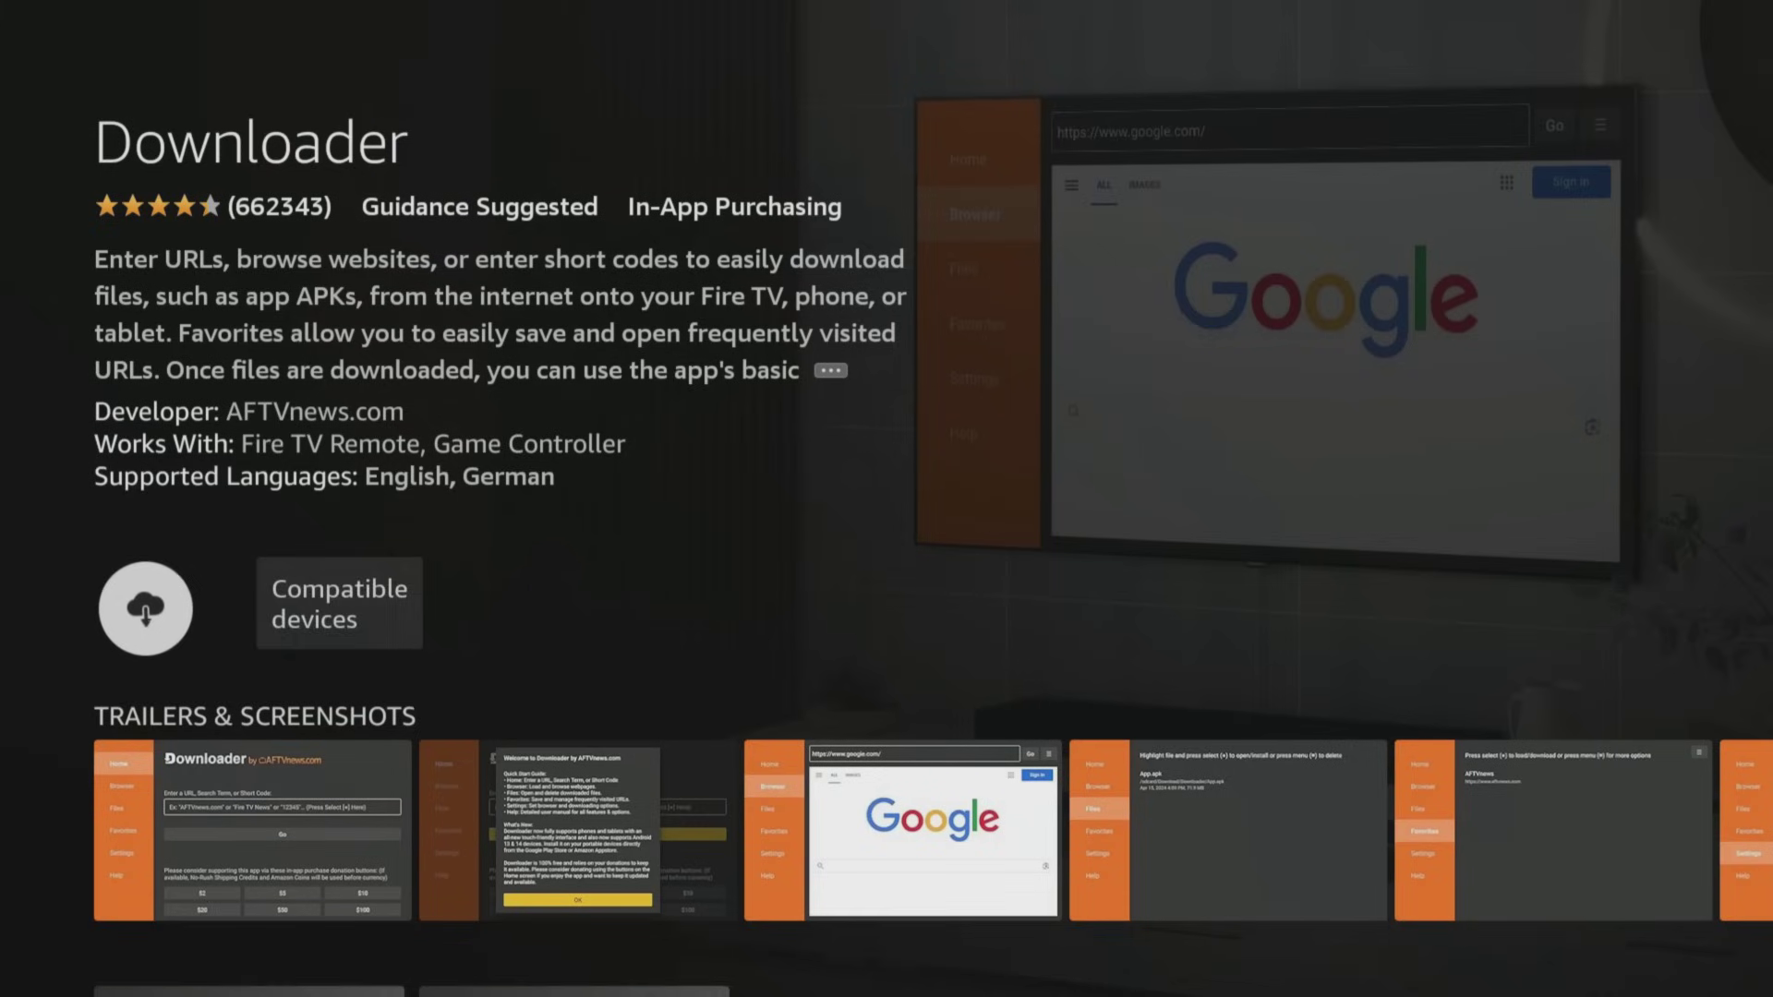
key("Return")
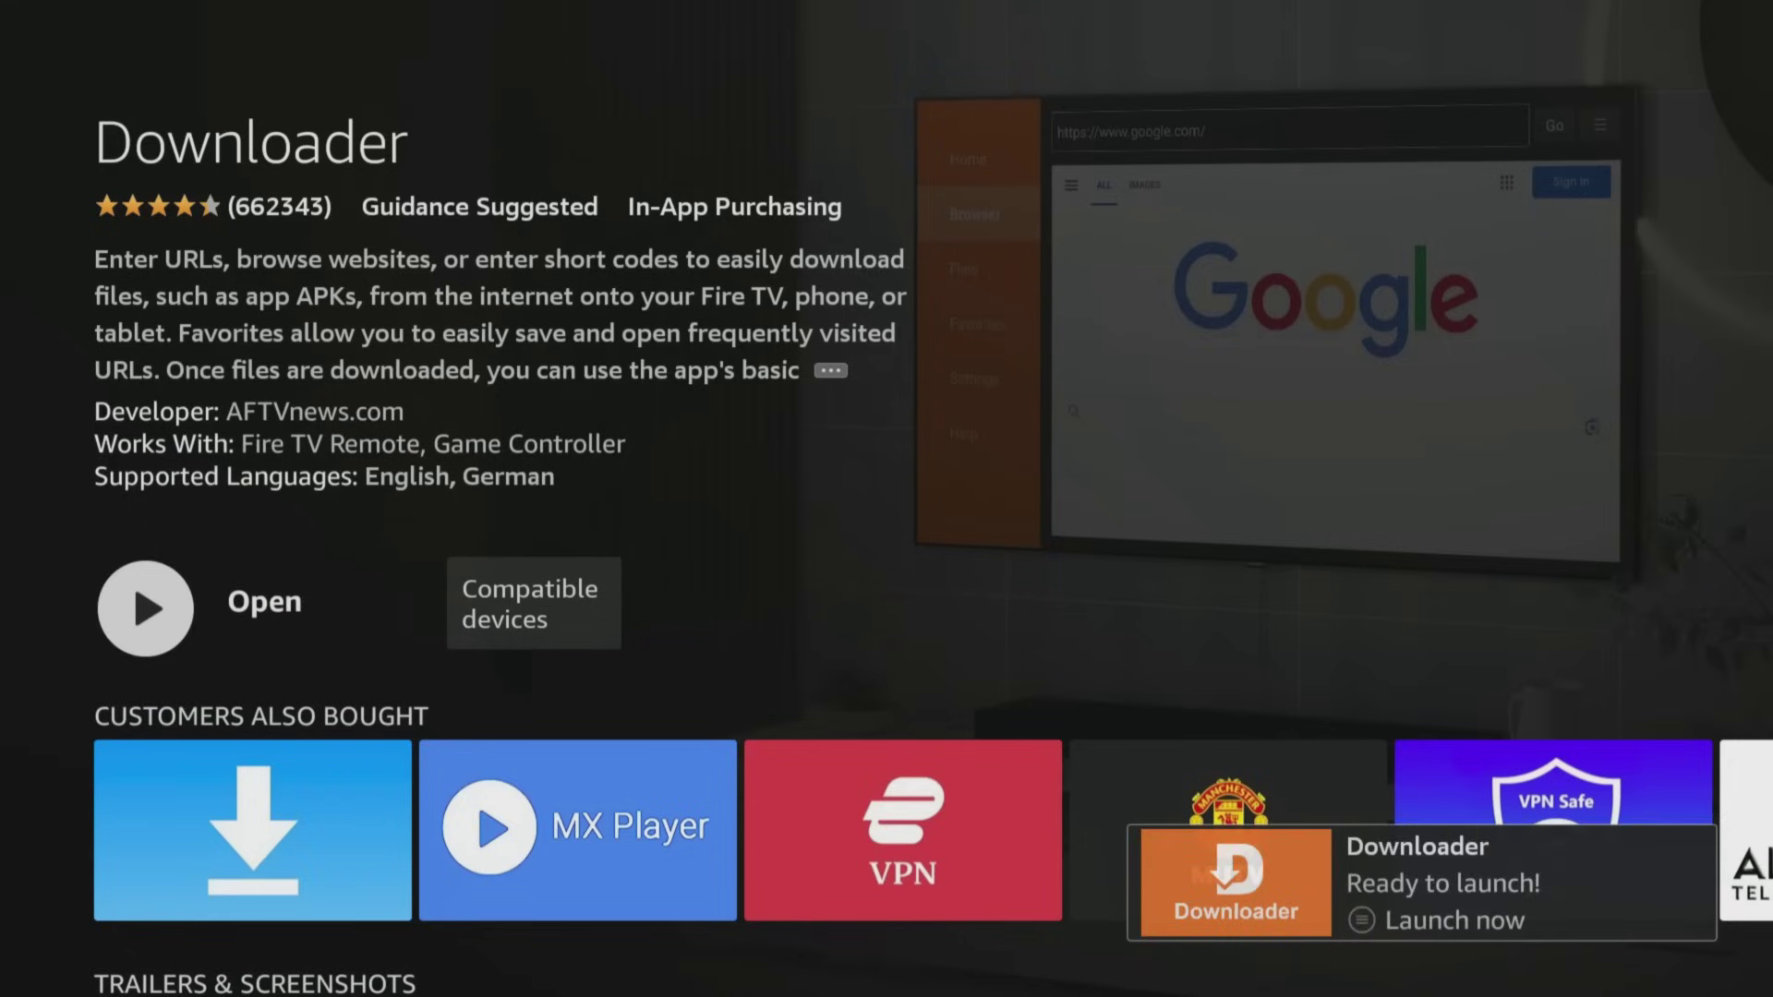
key("Return")
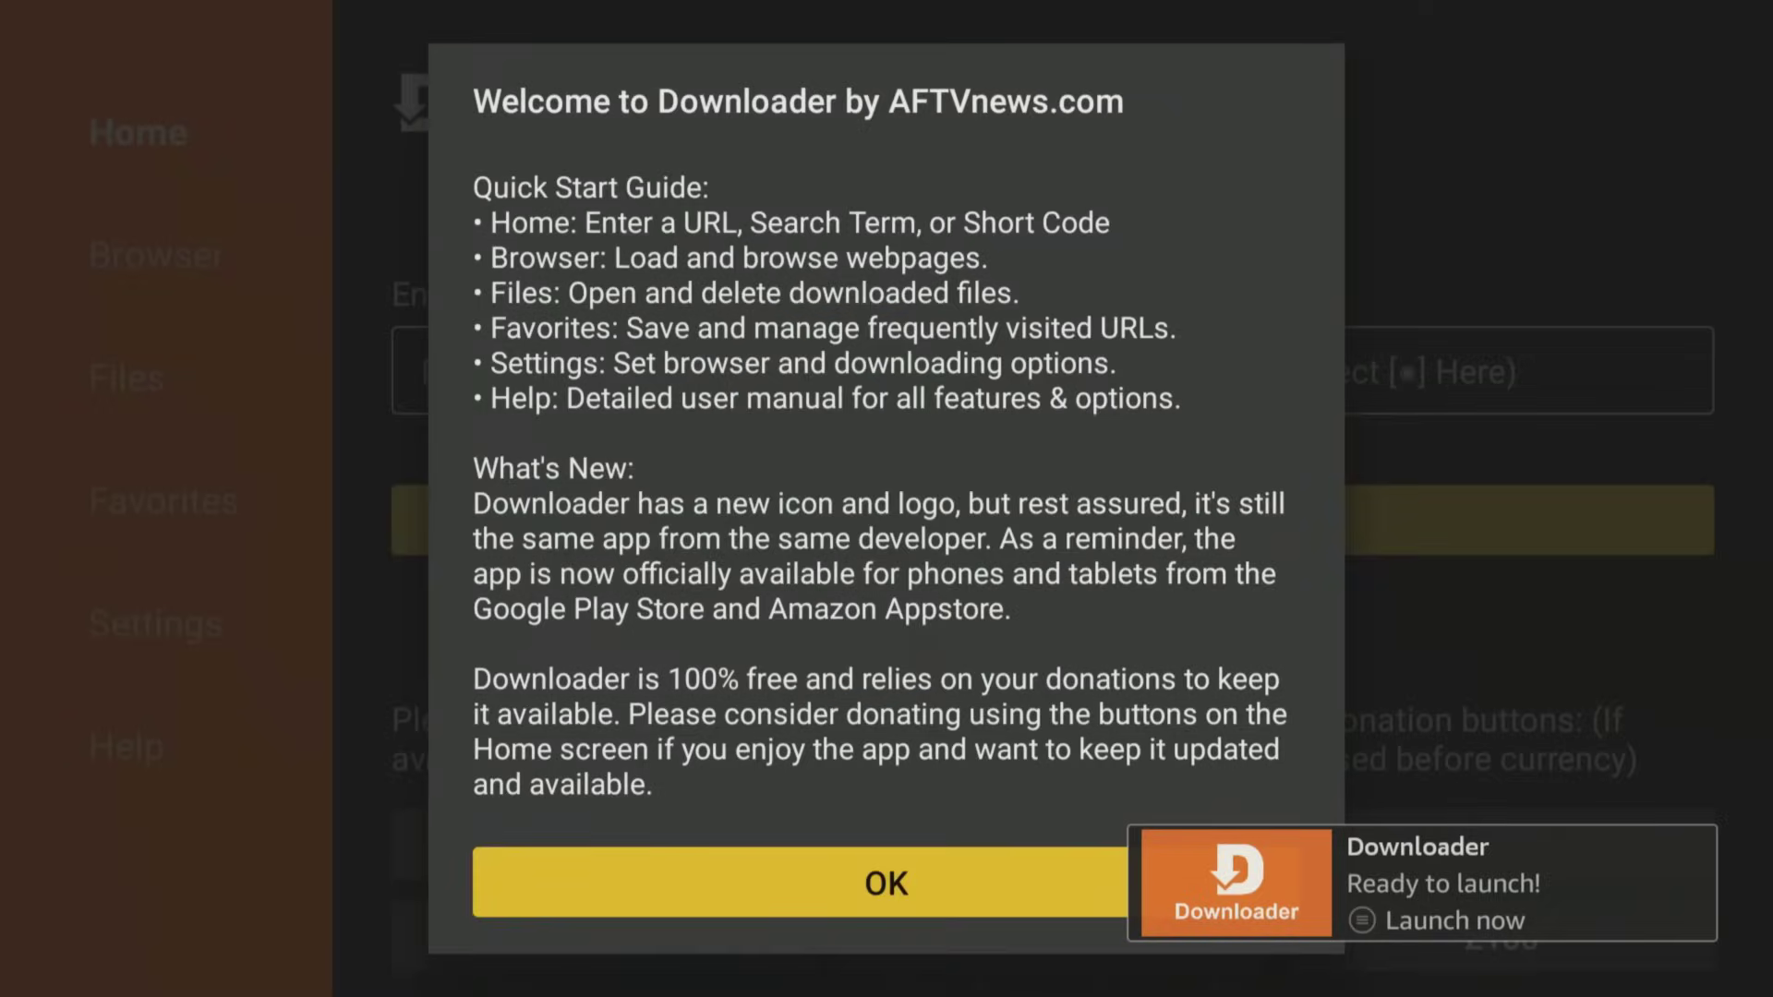
key("Return")
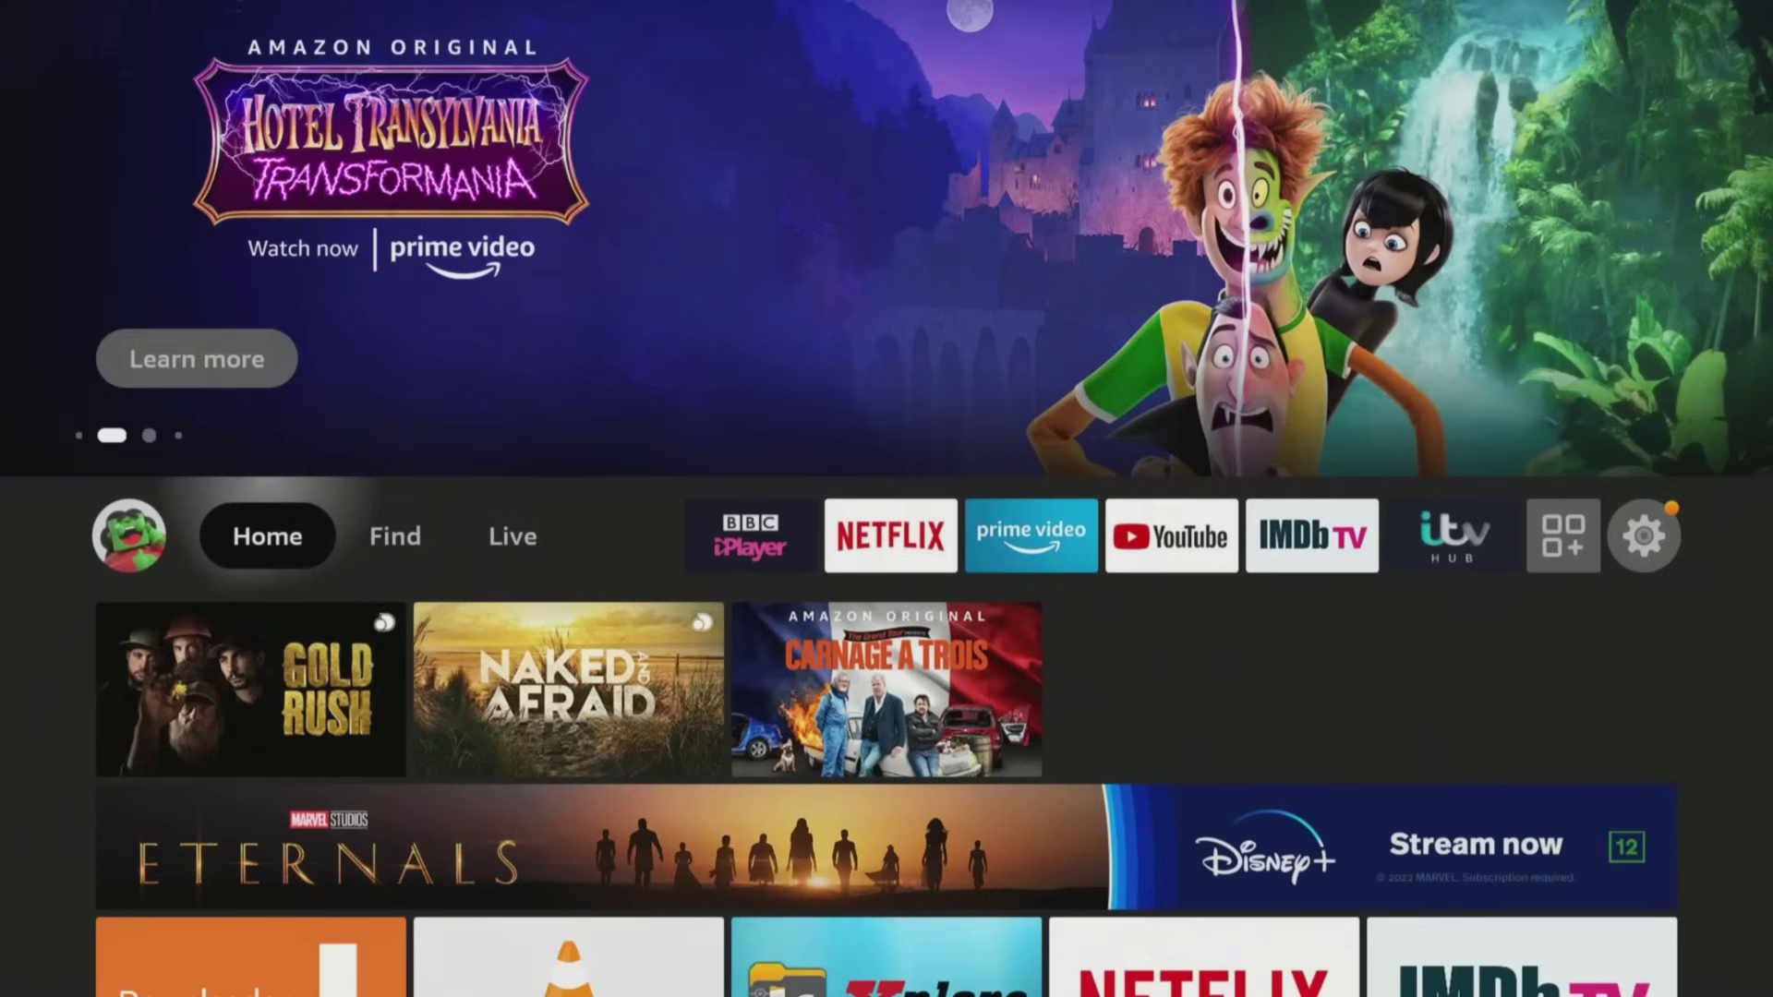
Go to Settings > My Fire TV > Developer Options > Install unknown apps and toggle Downloader
key("Left")
key("Left")
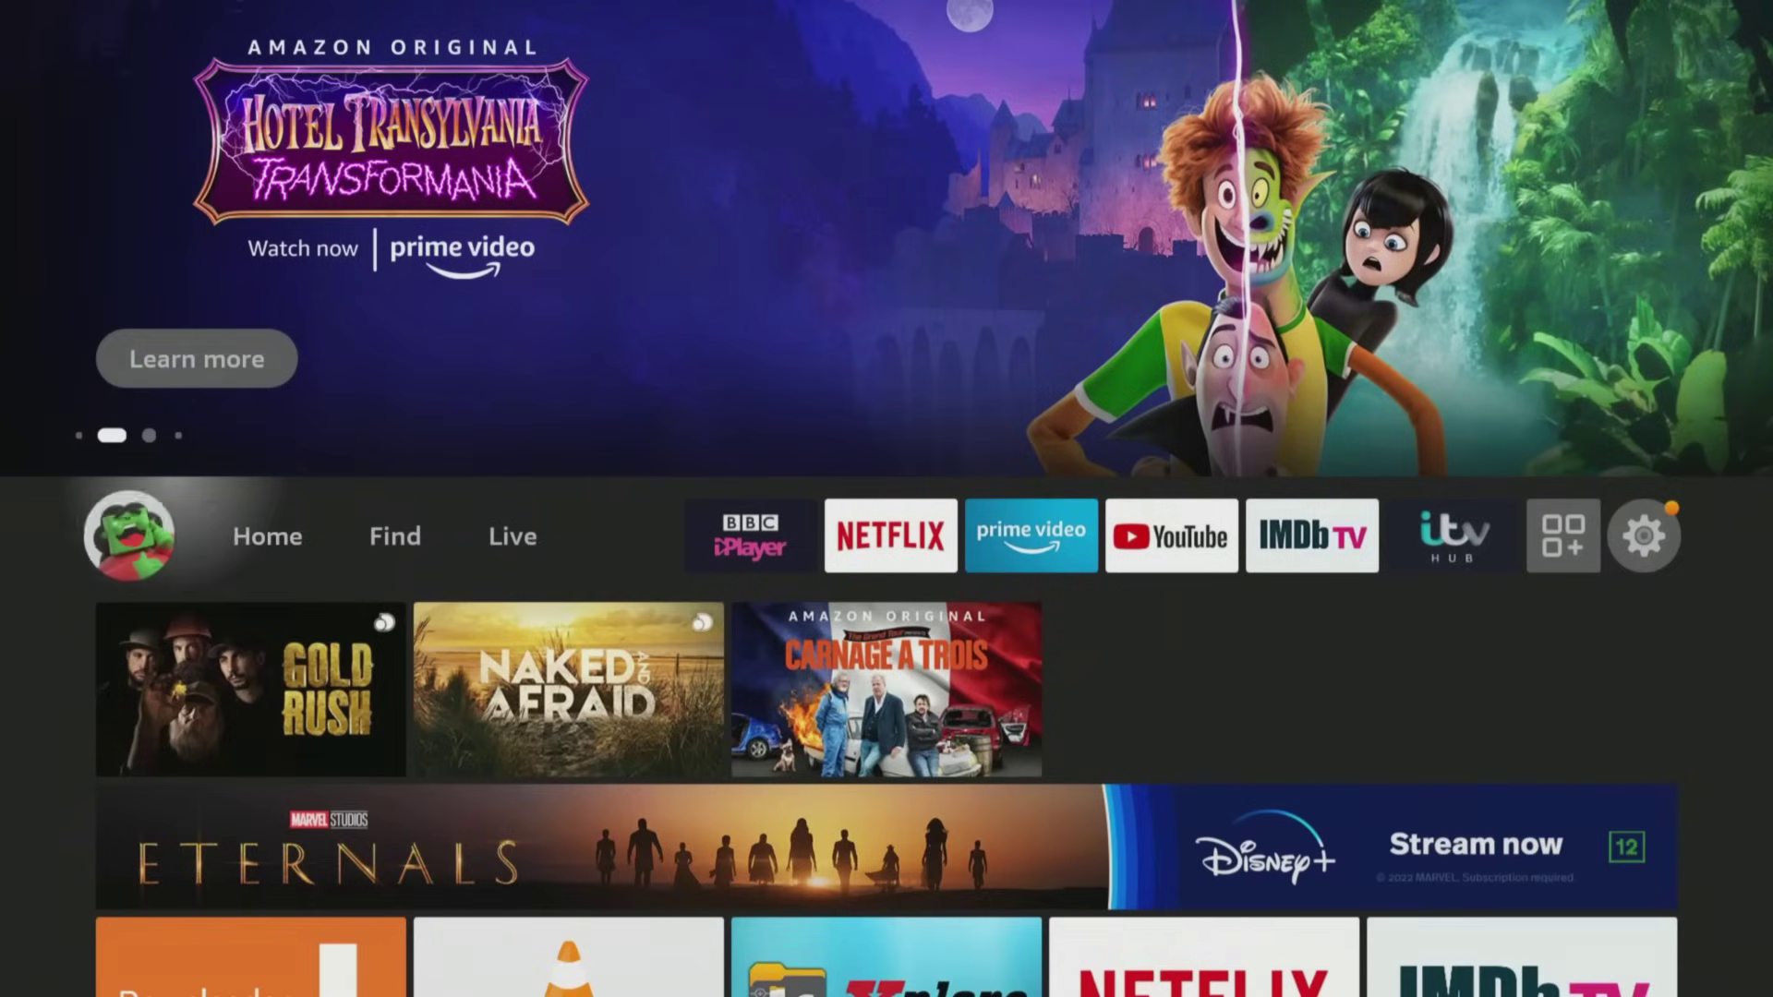
key("Down")
key("Down")
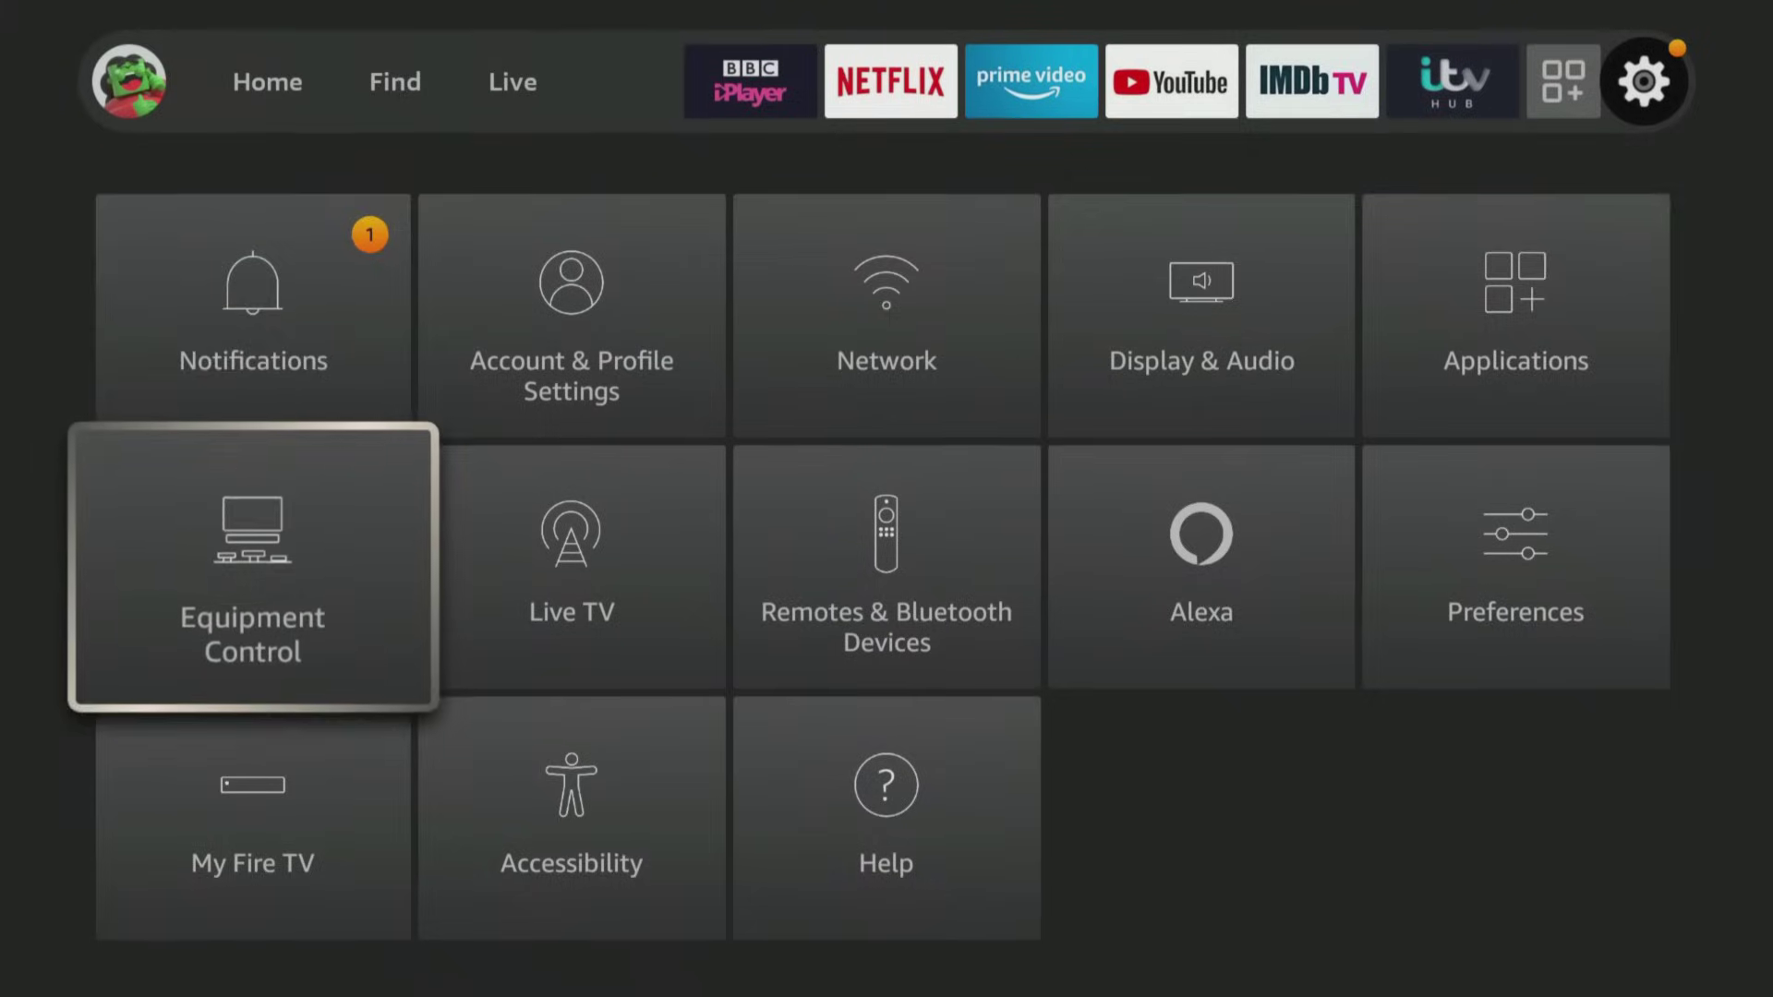
key("Down")
key("Return")
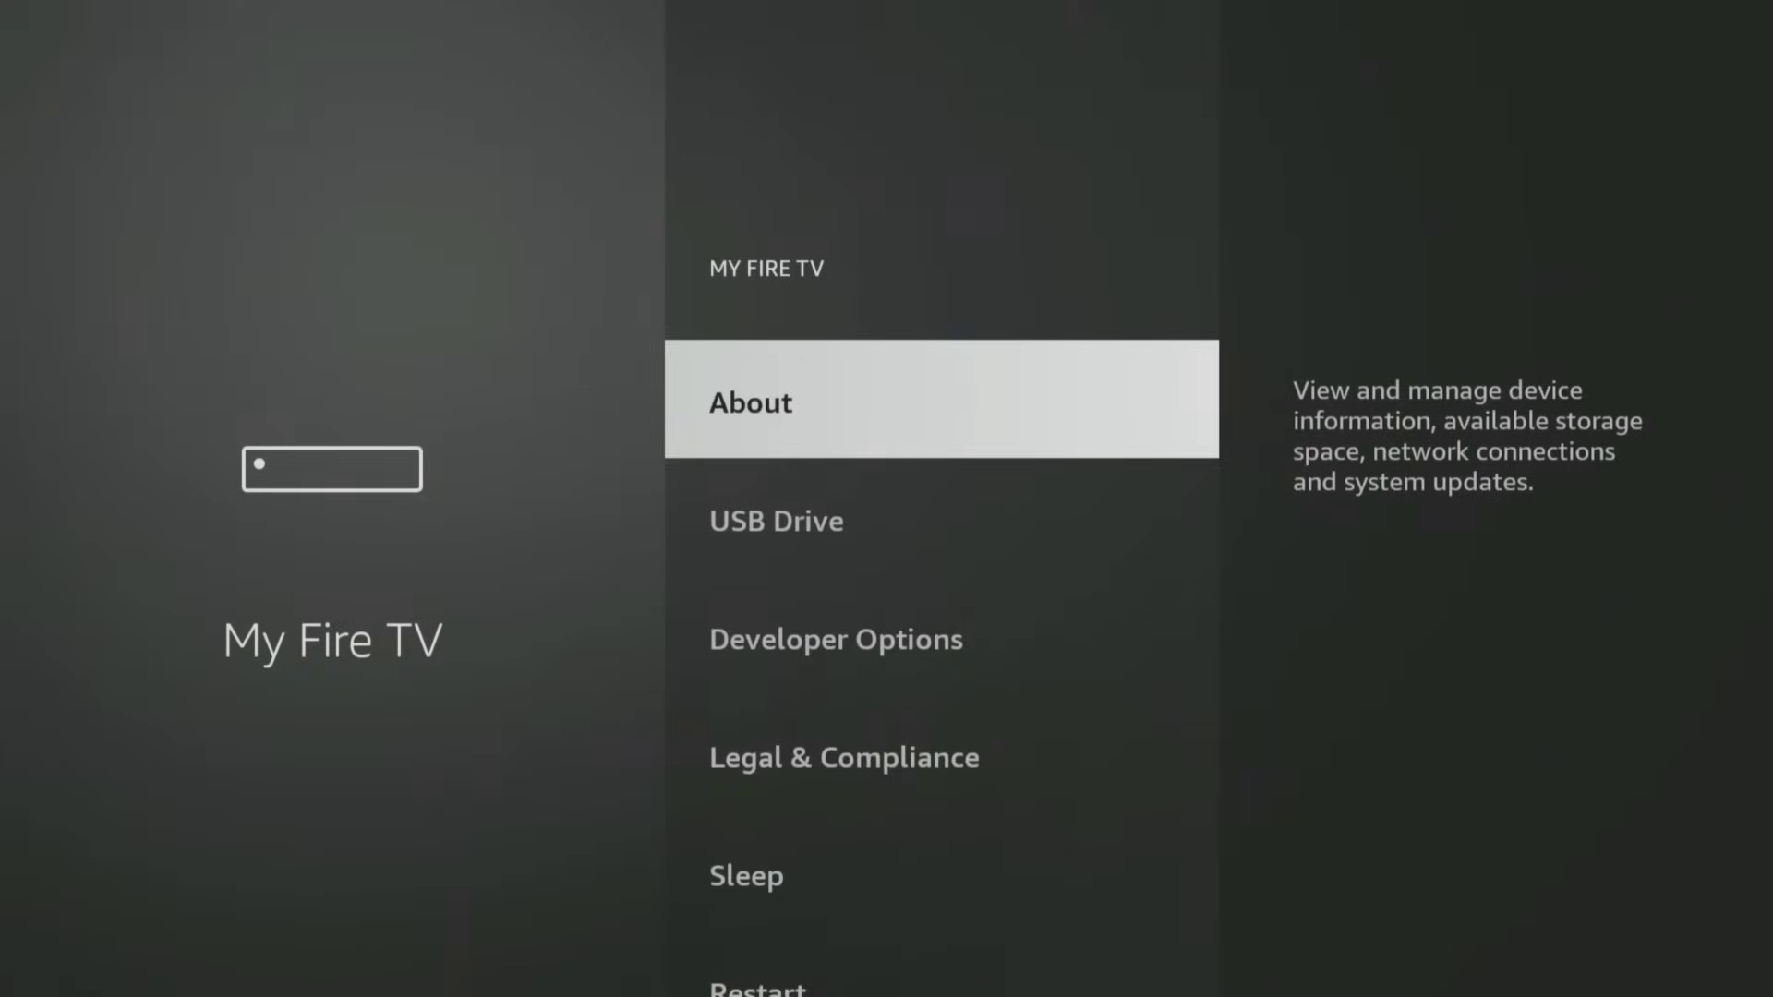
key("Down")
key("Down")
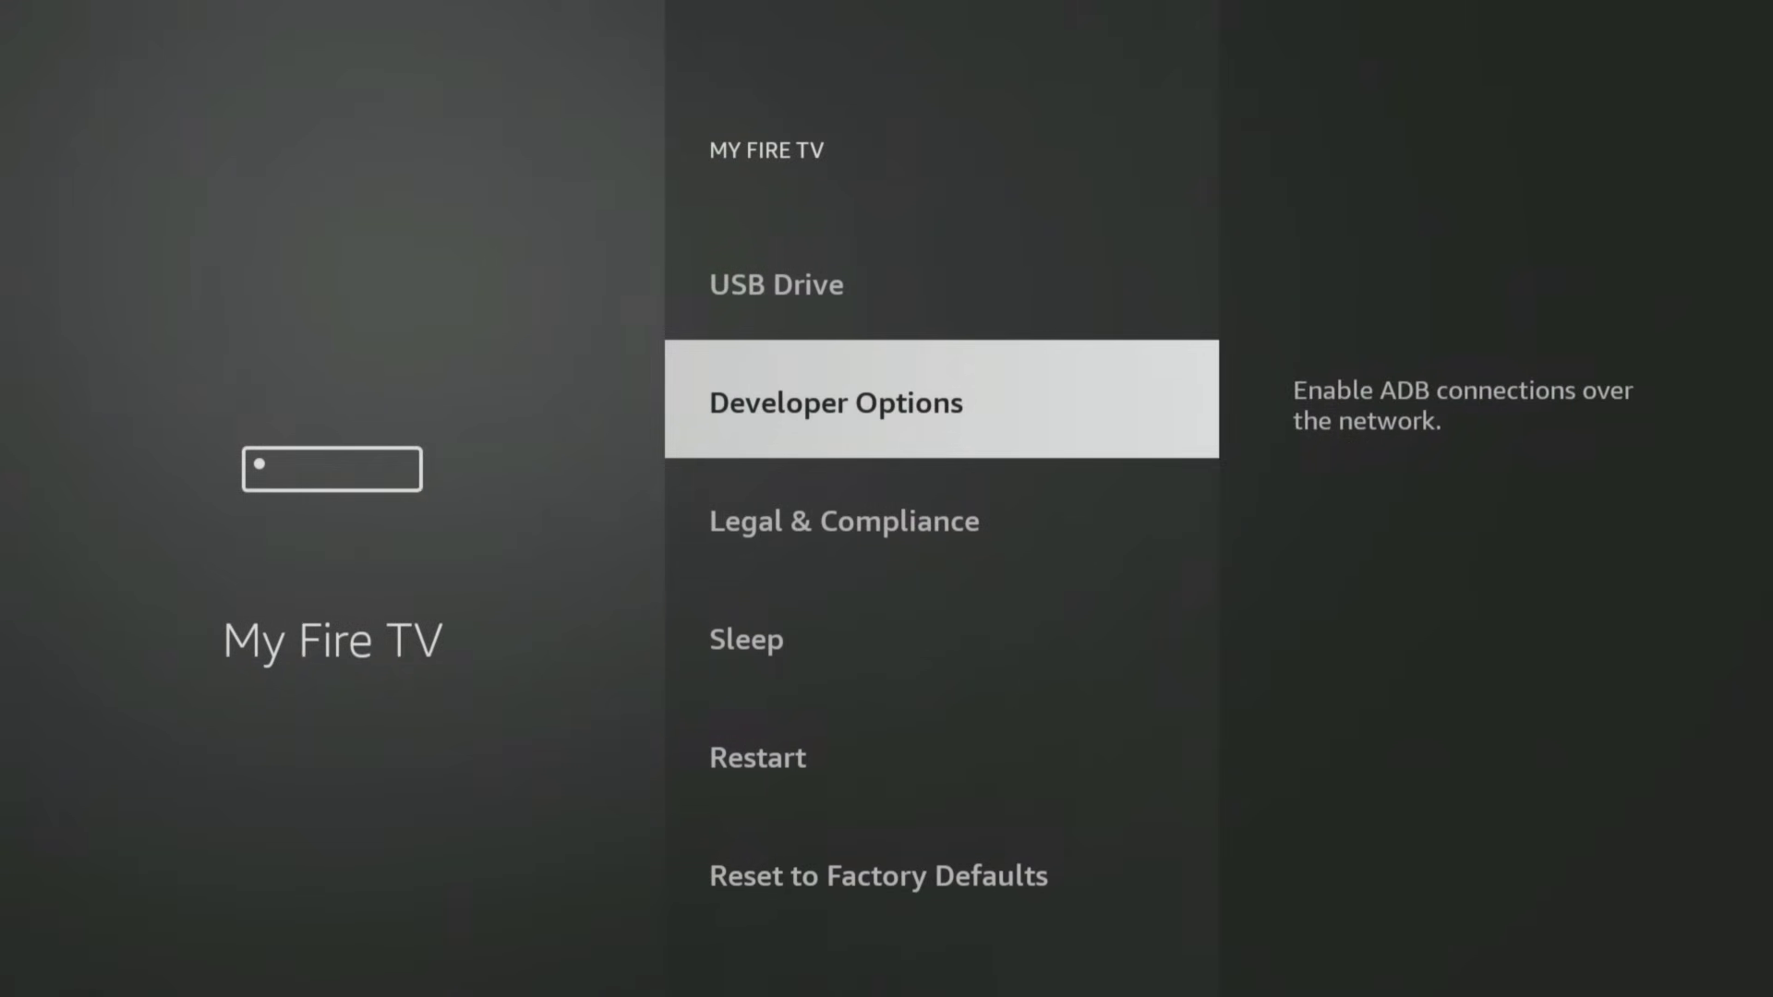
key("Return")
key("Down")
key("Return")
key("Down")
key("Down")
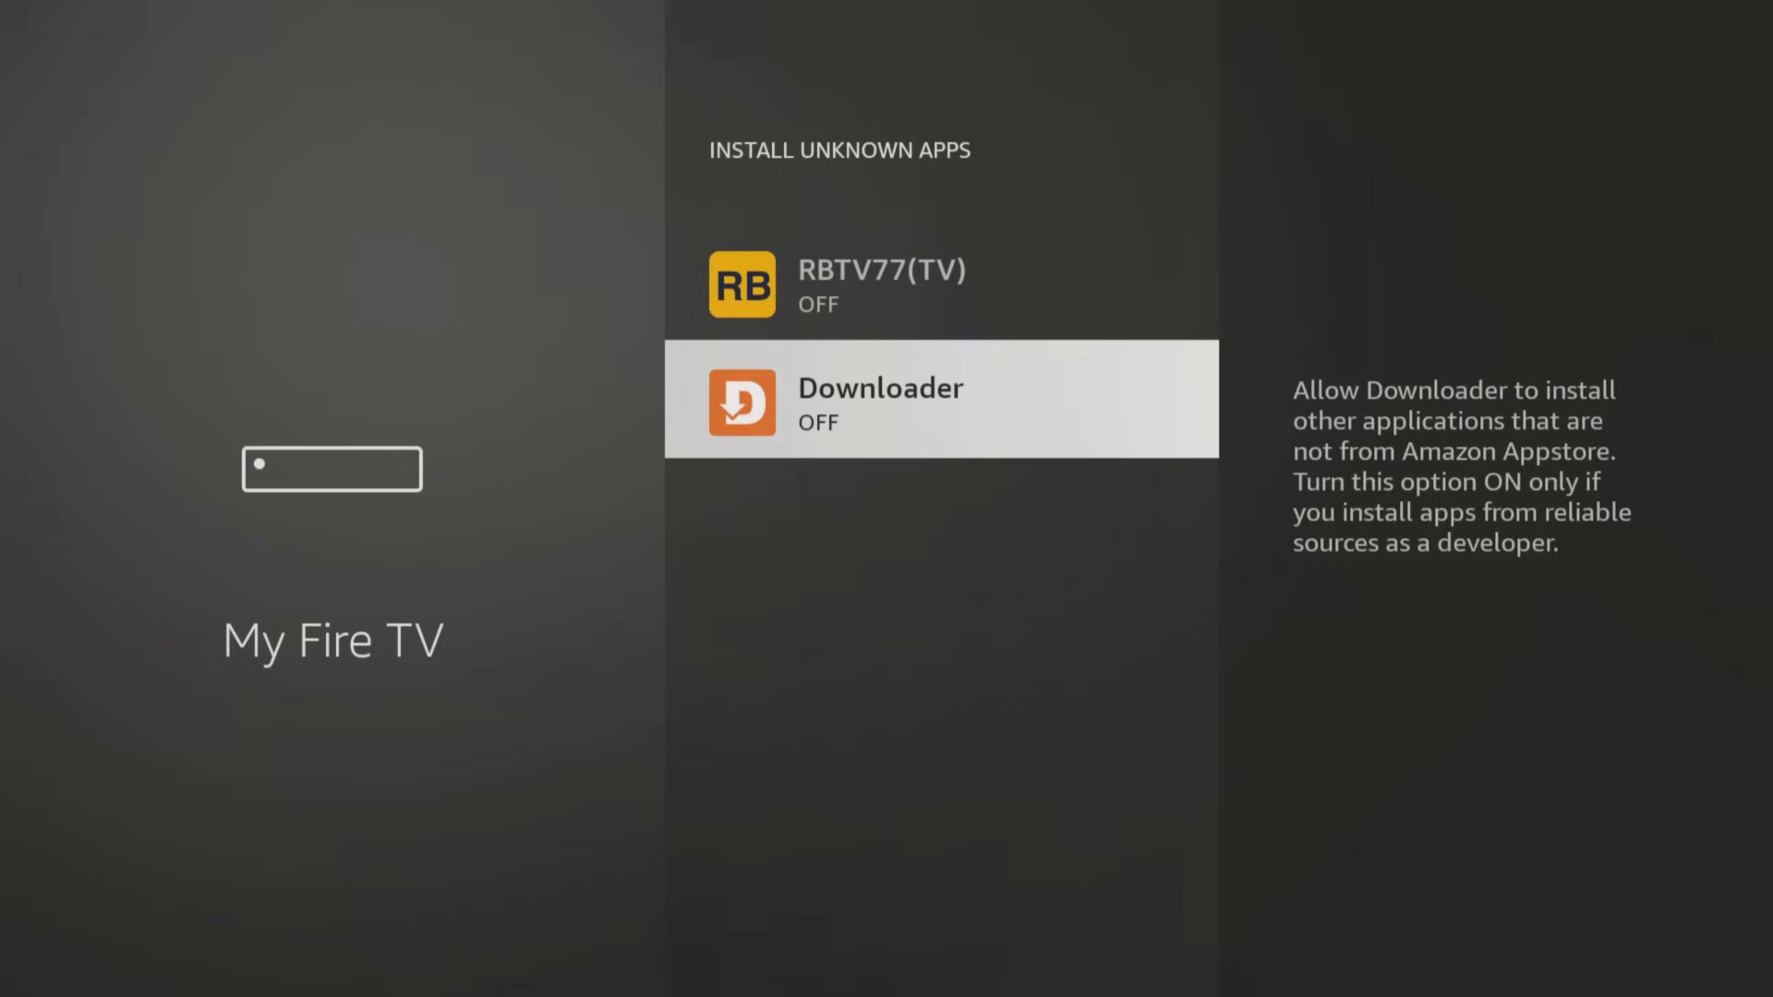
key("Return")
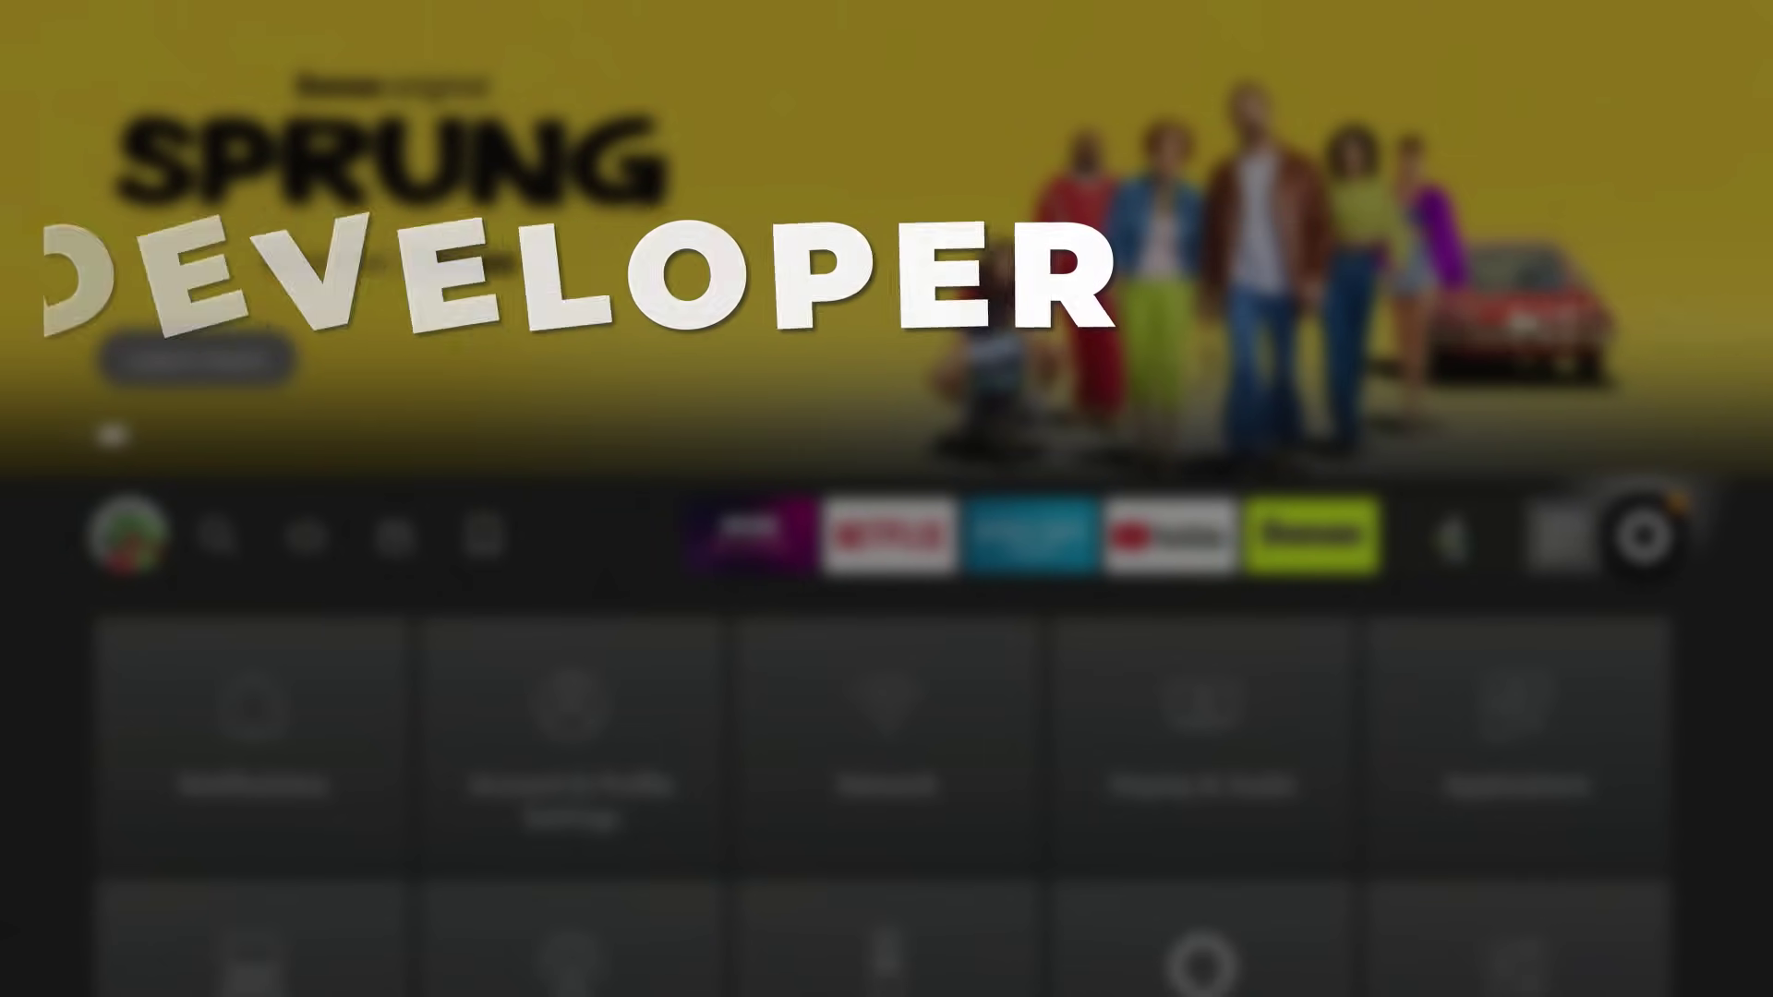
Unlock Developer Options by selecting the device model under My Fire TV > About
key("Down")
key("Down")
key("Down")
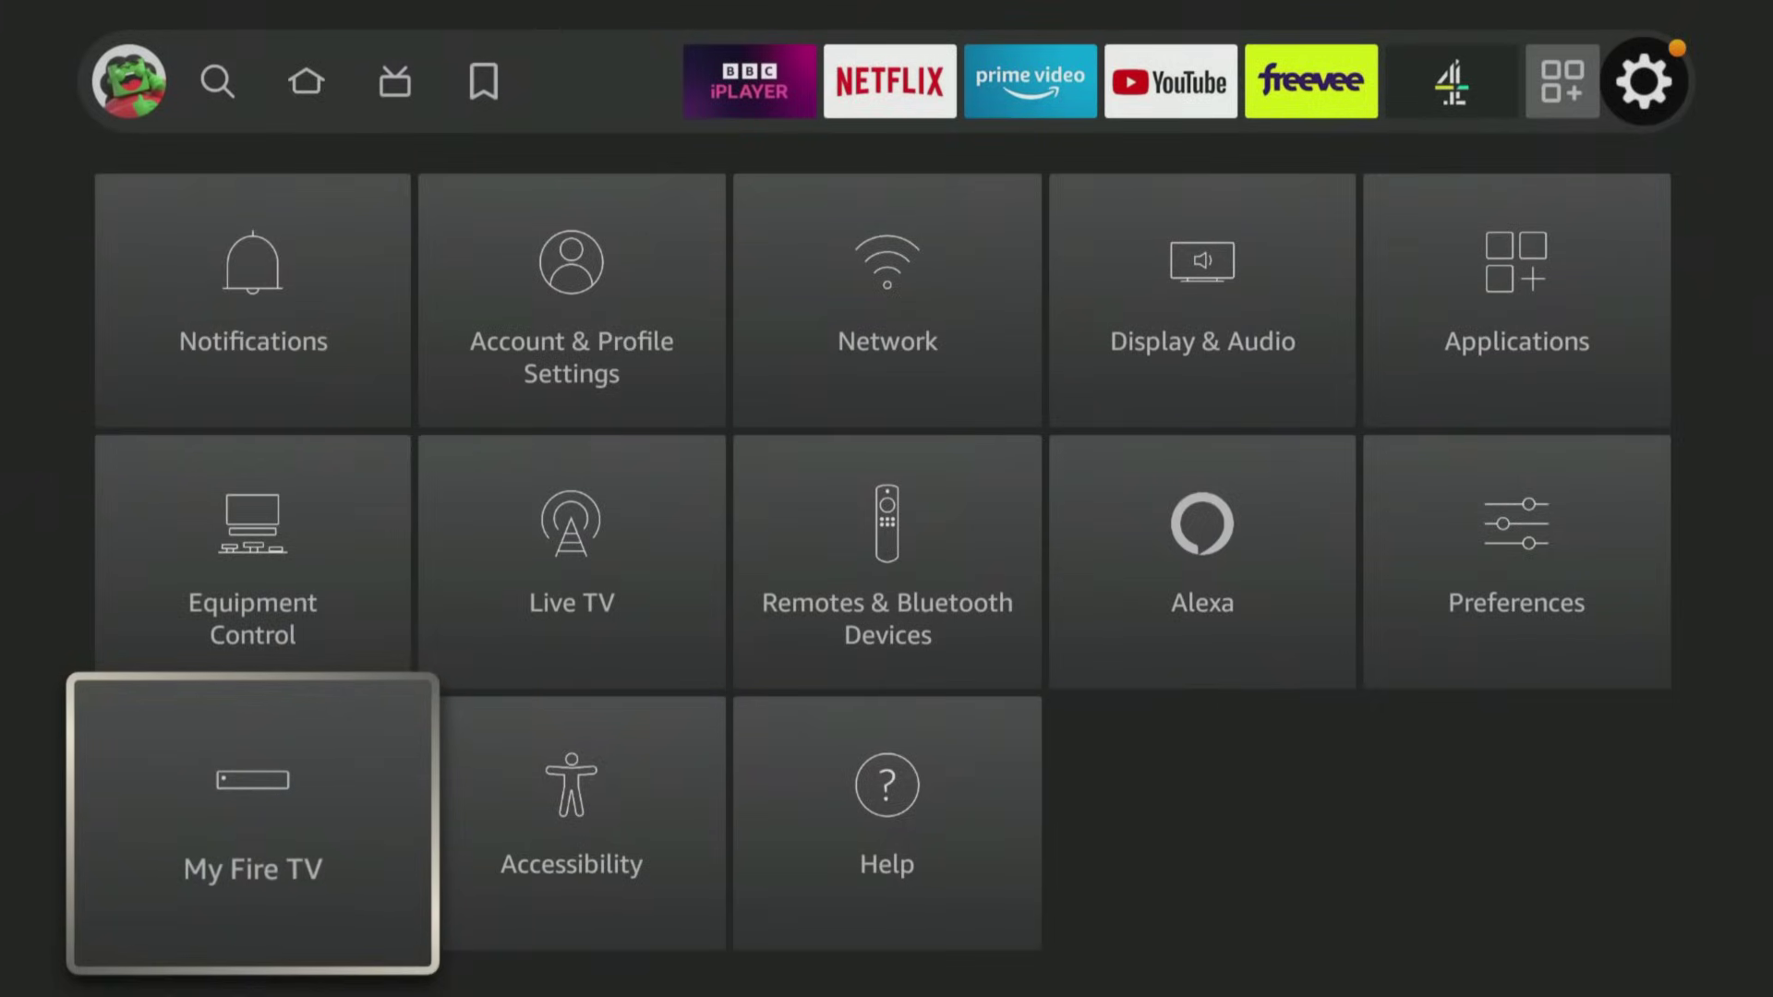
key("Return")
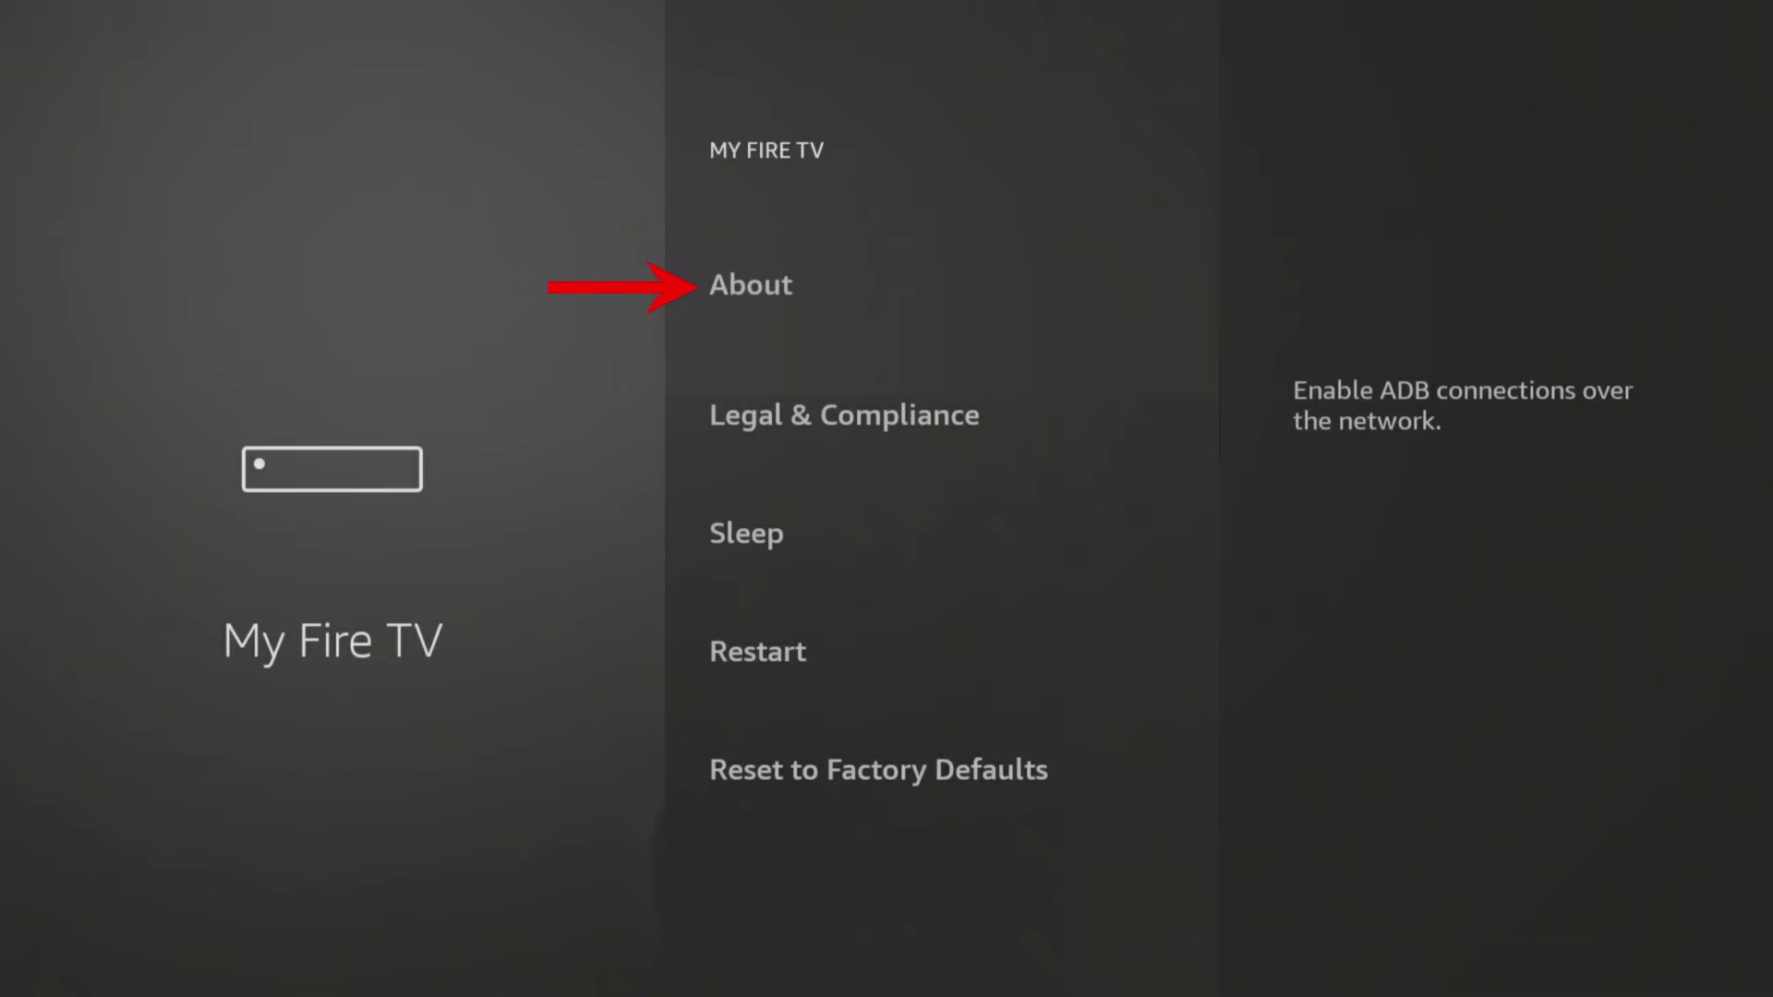
key("Return")
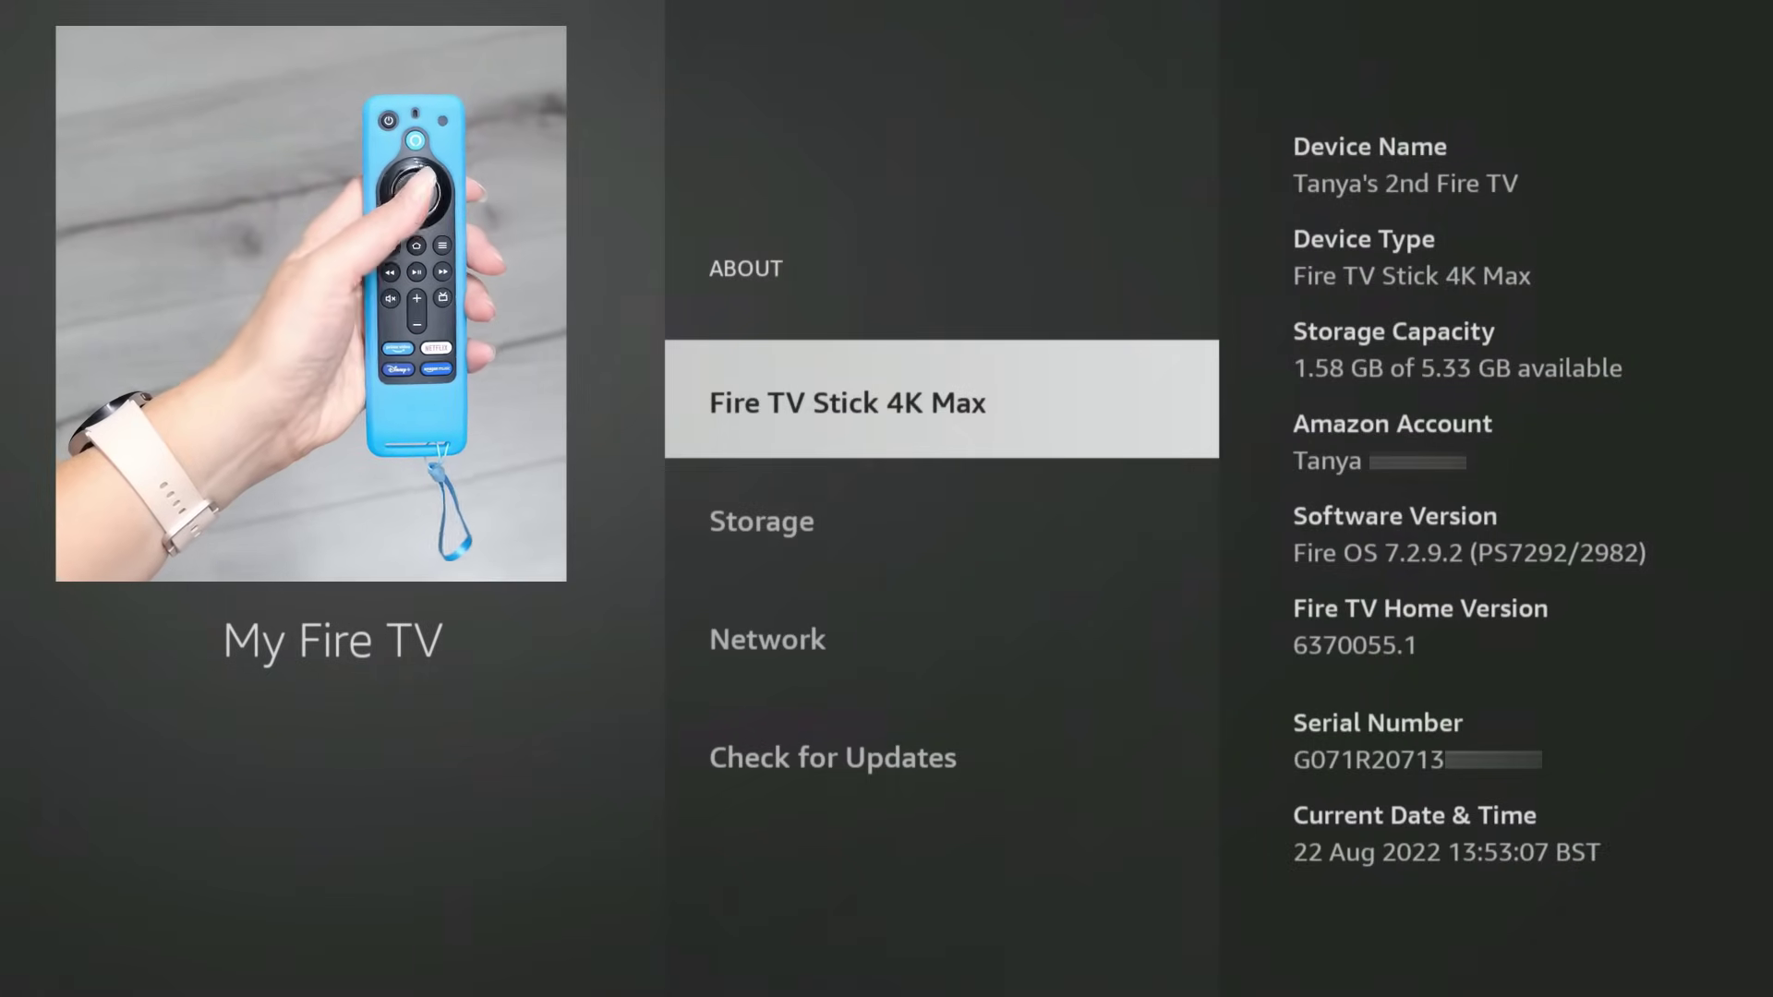
key("Return")
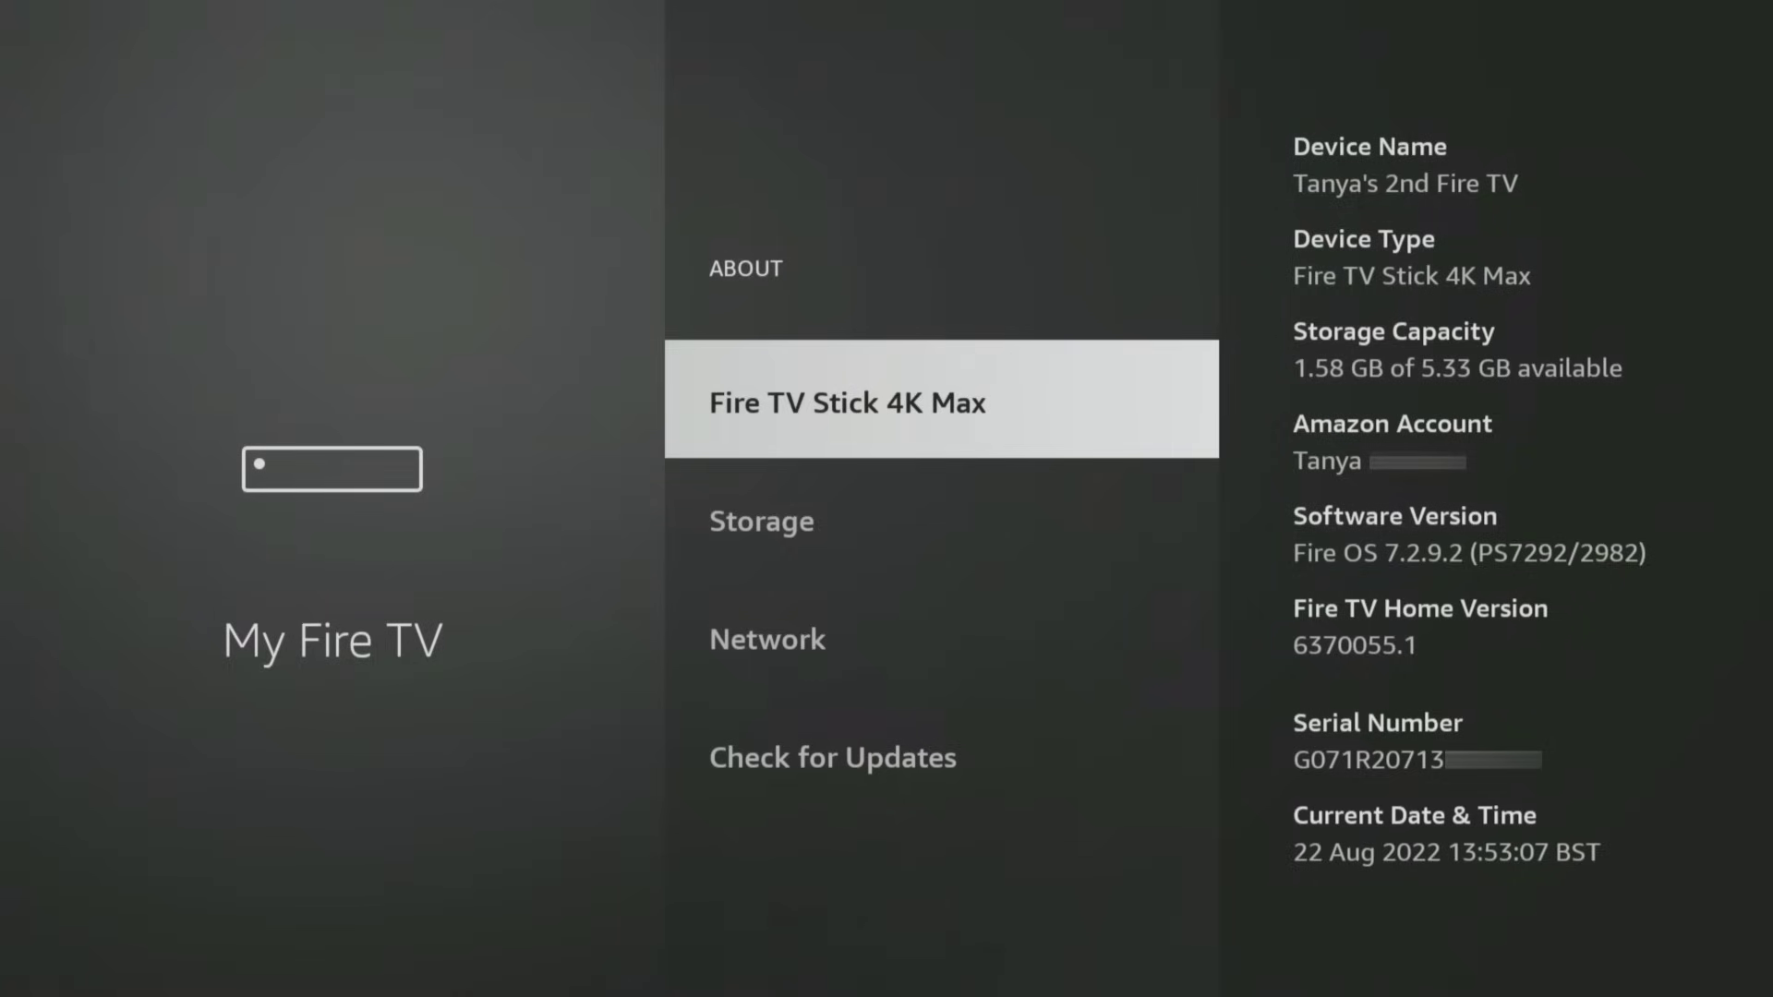
key("Escape")
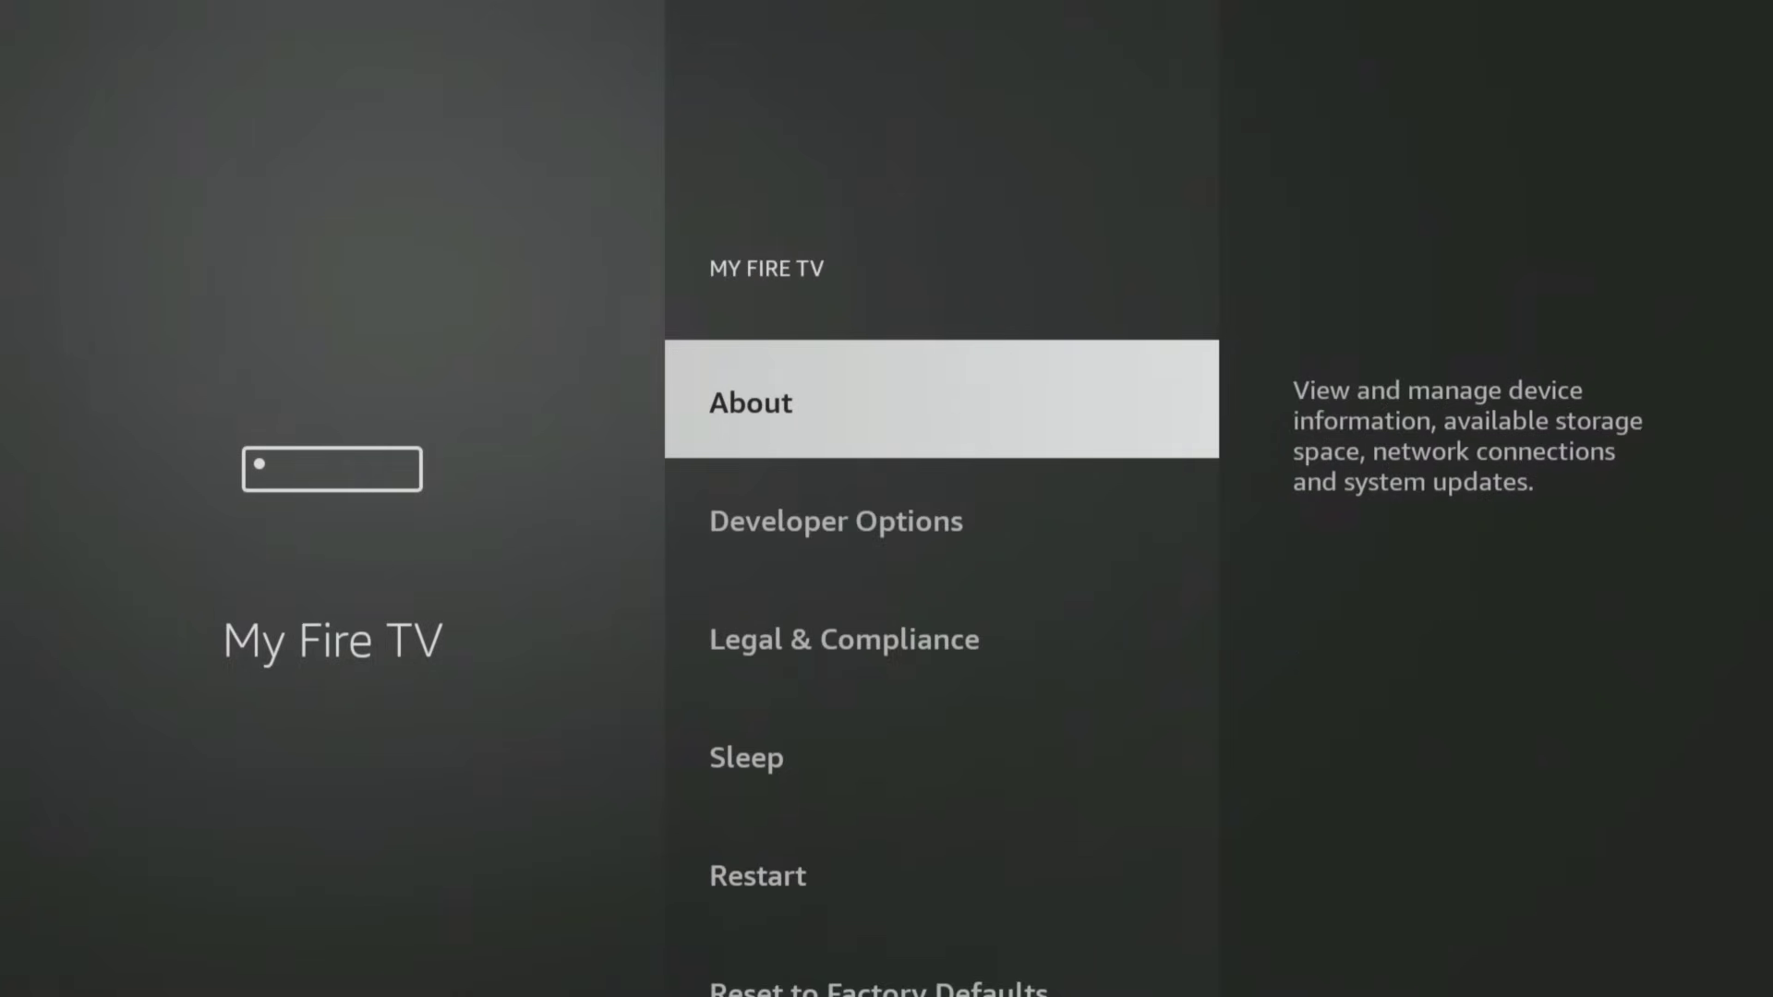
Switch Downloader to ON under Developer Options > Install unknown apps
key("Down")
key("Return")
key("Down")
key("Return")
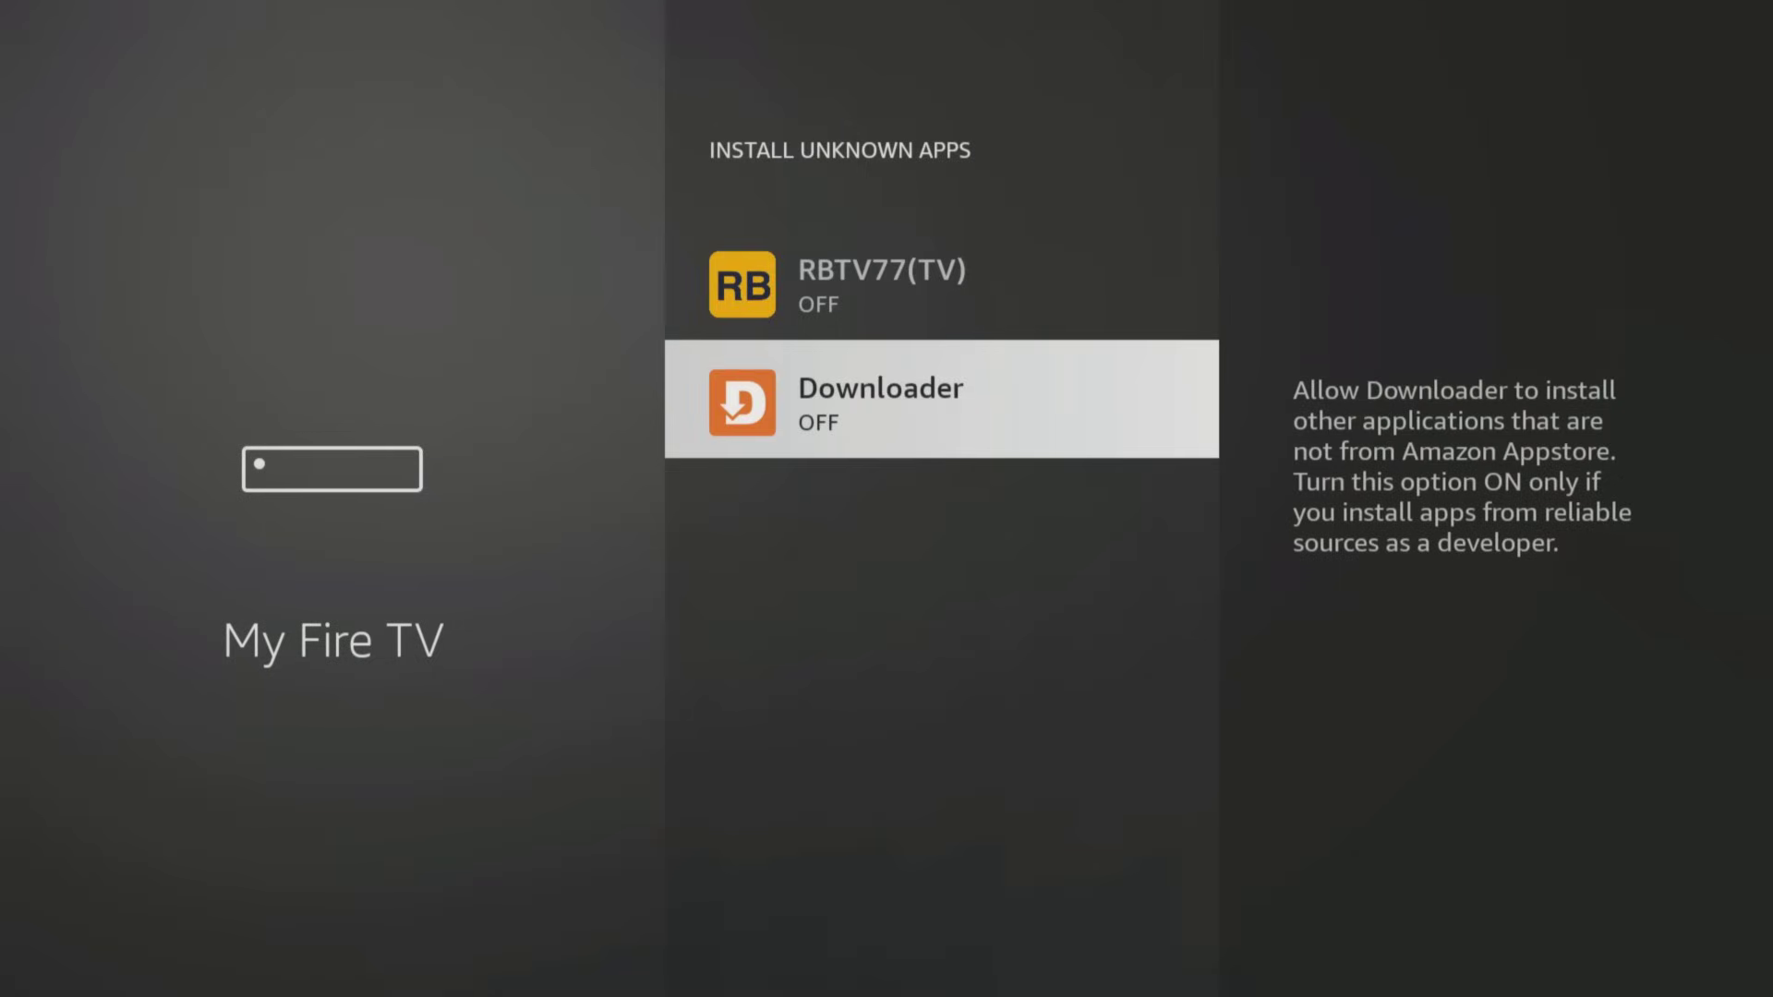
key("Return")
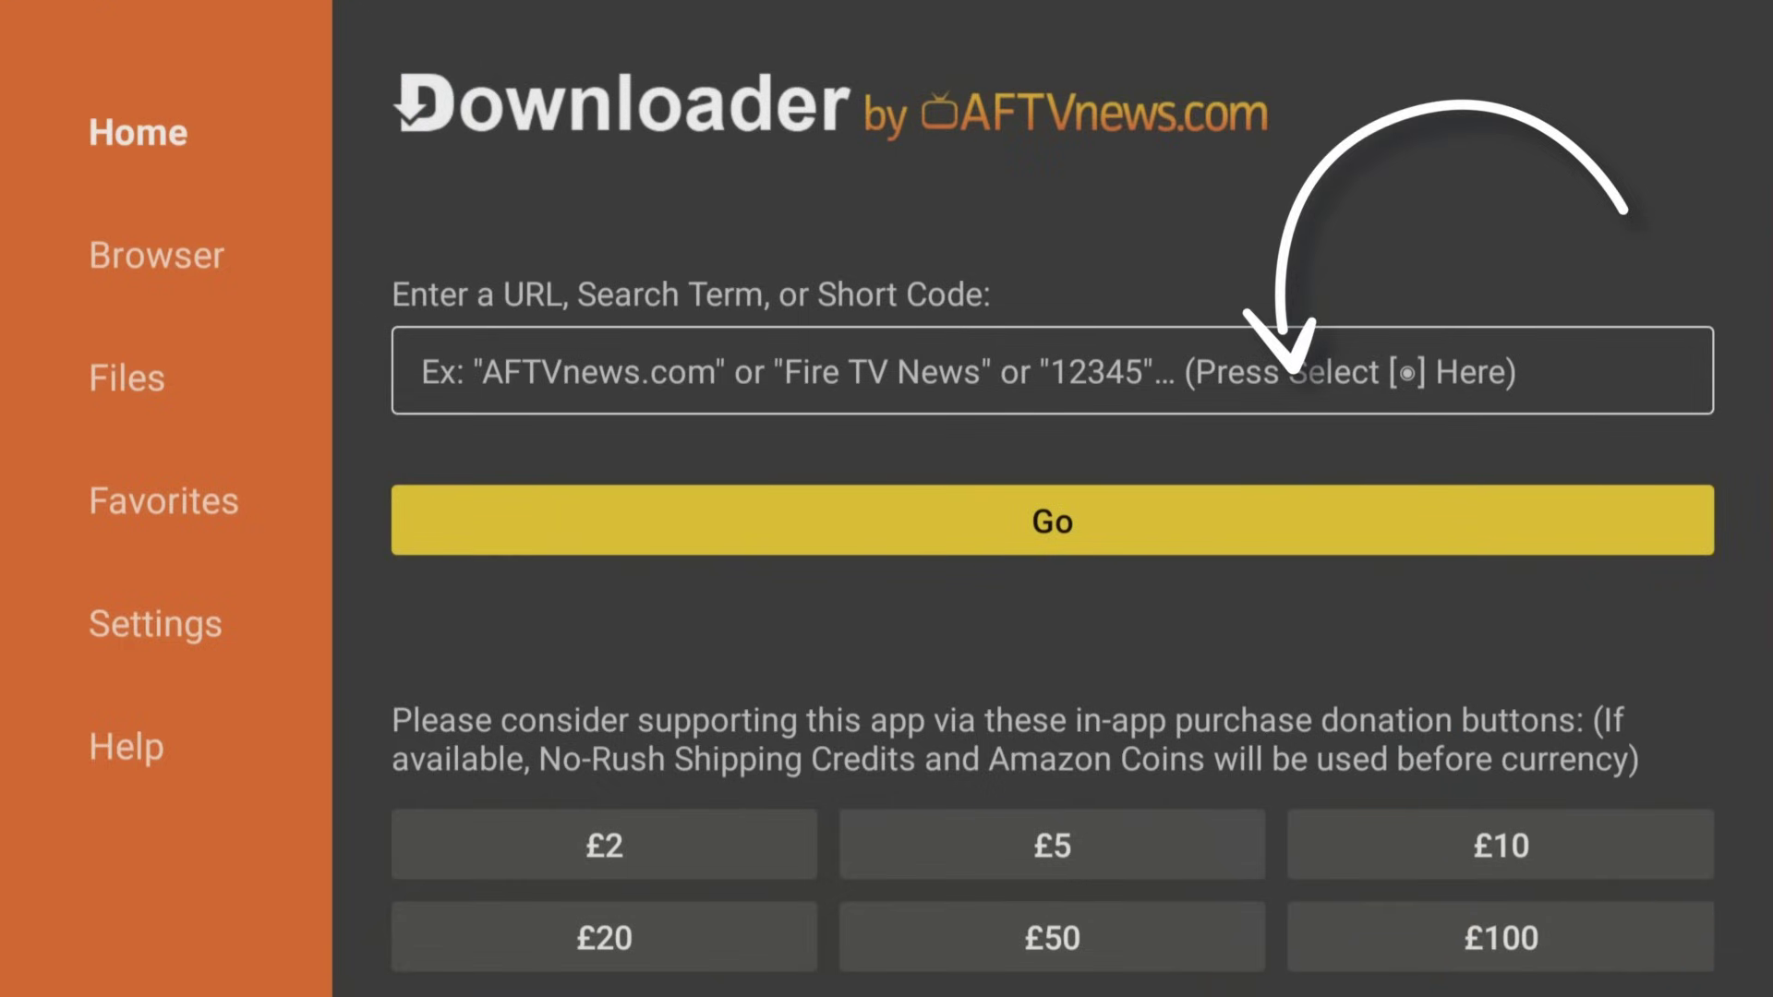
Enter short code 28907 in Downloader's URL field and press Go to load the page
key("Return")
key("Right")
key("Return")
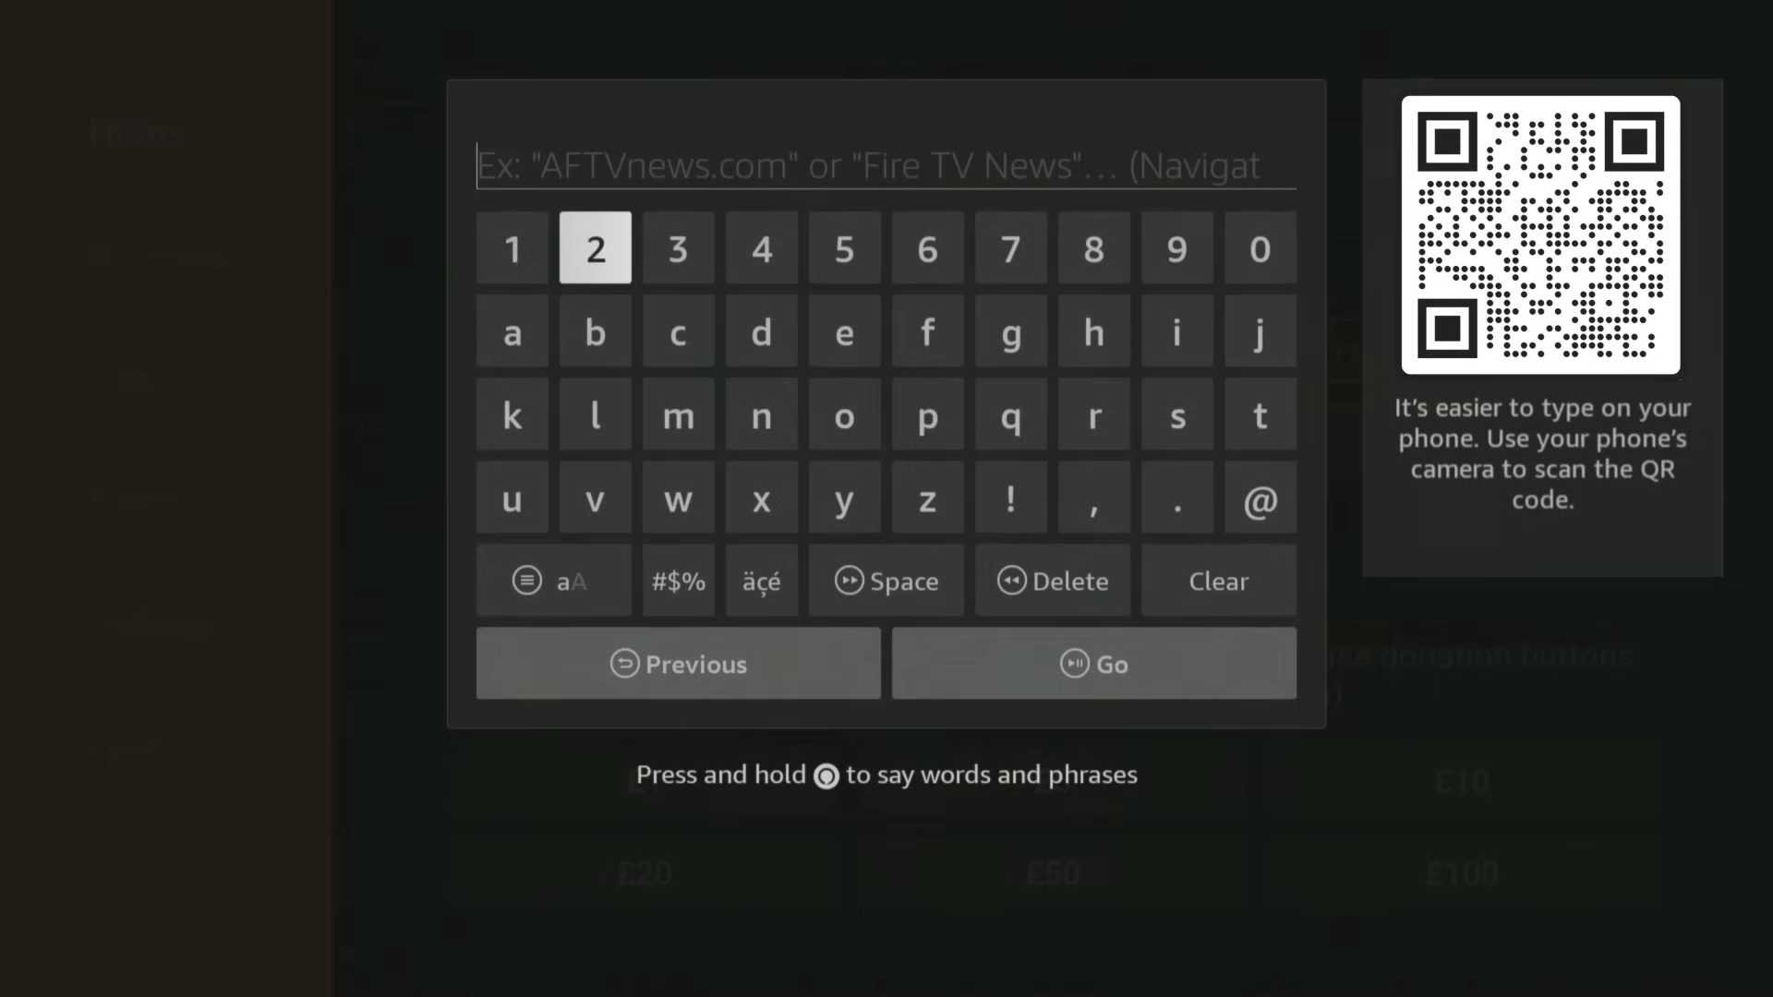
key("Left")
key("Left")
key("Left")
key("Left")
key("Return")
key("Right")
key("Return")
key("Right")
key("Return")
key("Left")
key("Left")
key("Left")
key("Return")
key("Down")
key("Down")
key("Down")
key("Down")
key("Down")
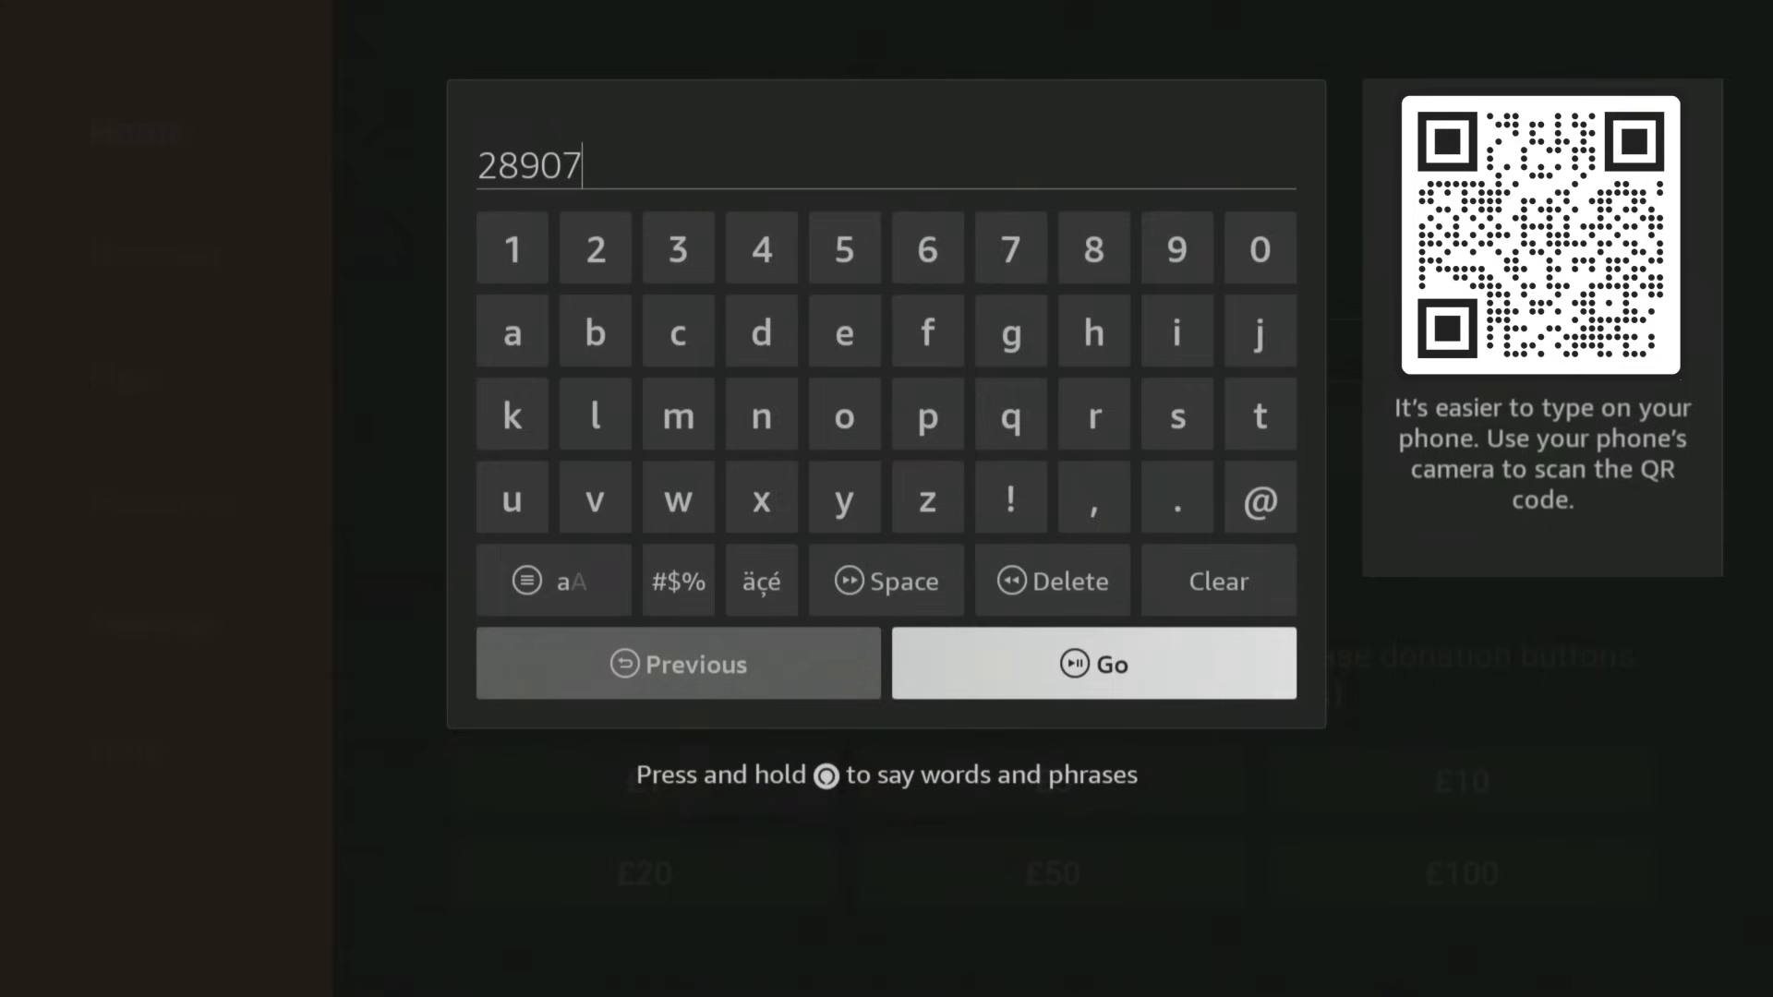
key("Return")
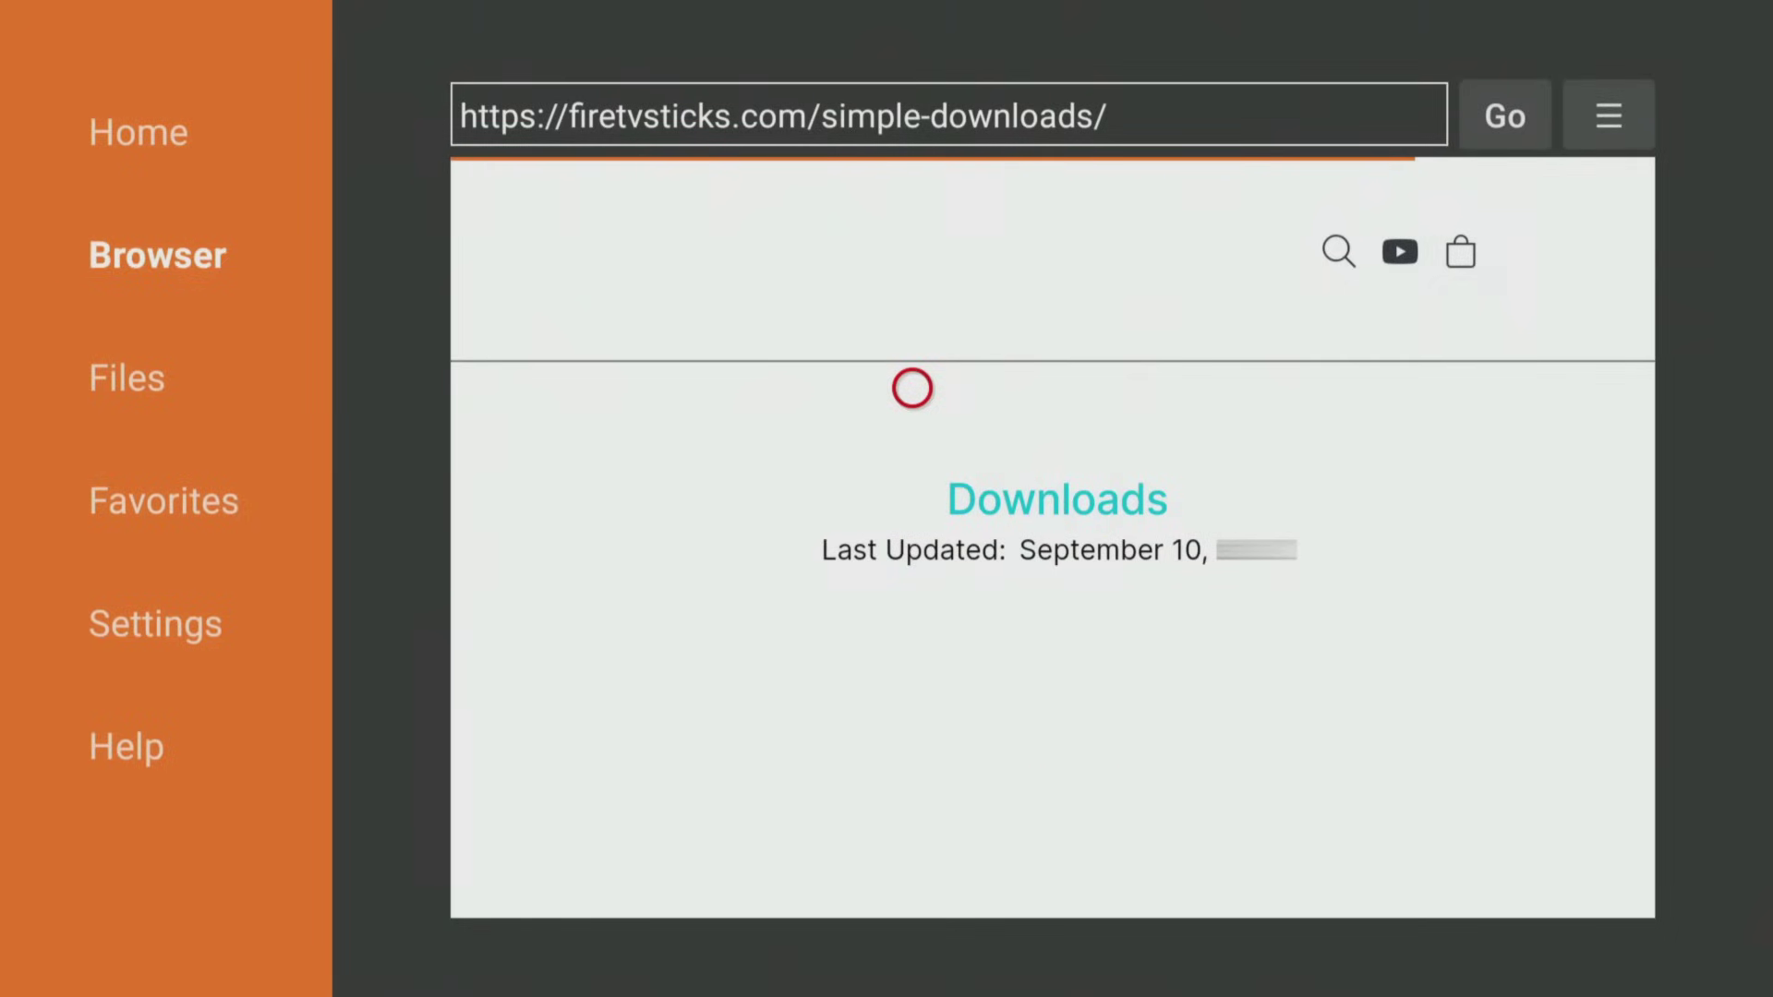
Save the Downloads page to favorites as 'Simple Downloads - Firetvsticks'
key("Menu")
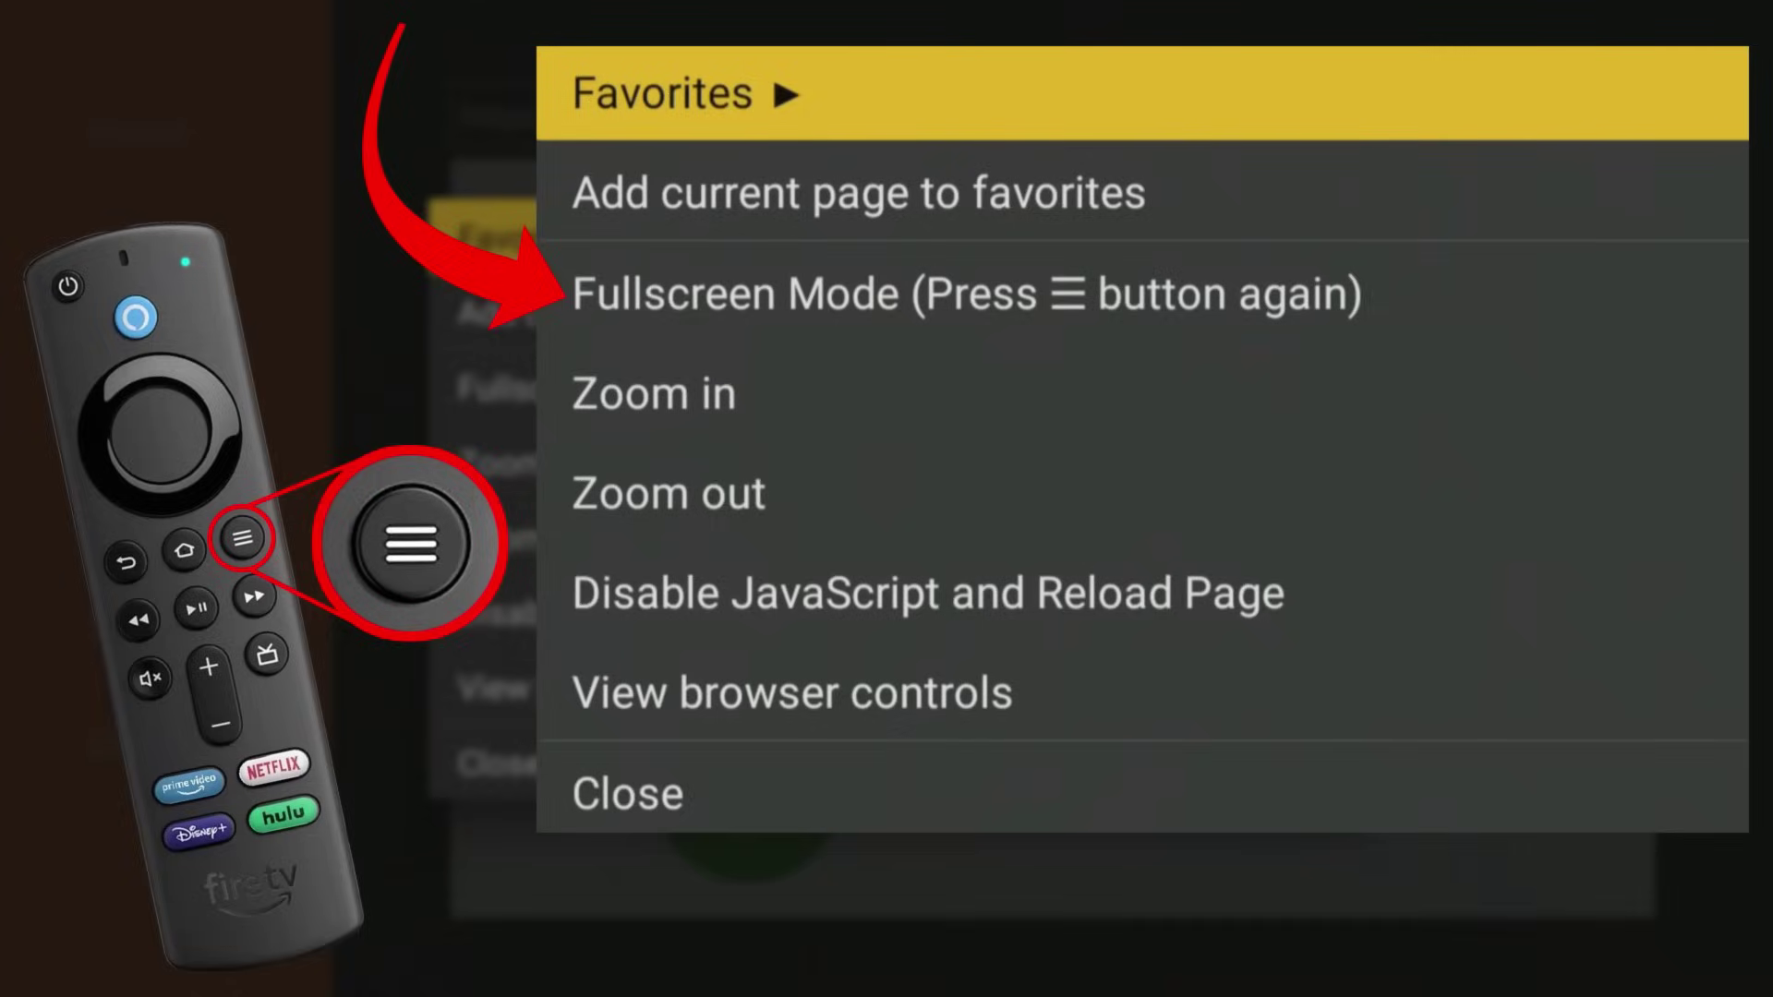
key("Menu")
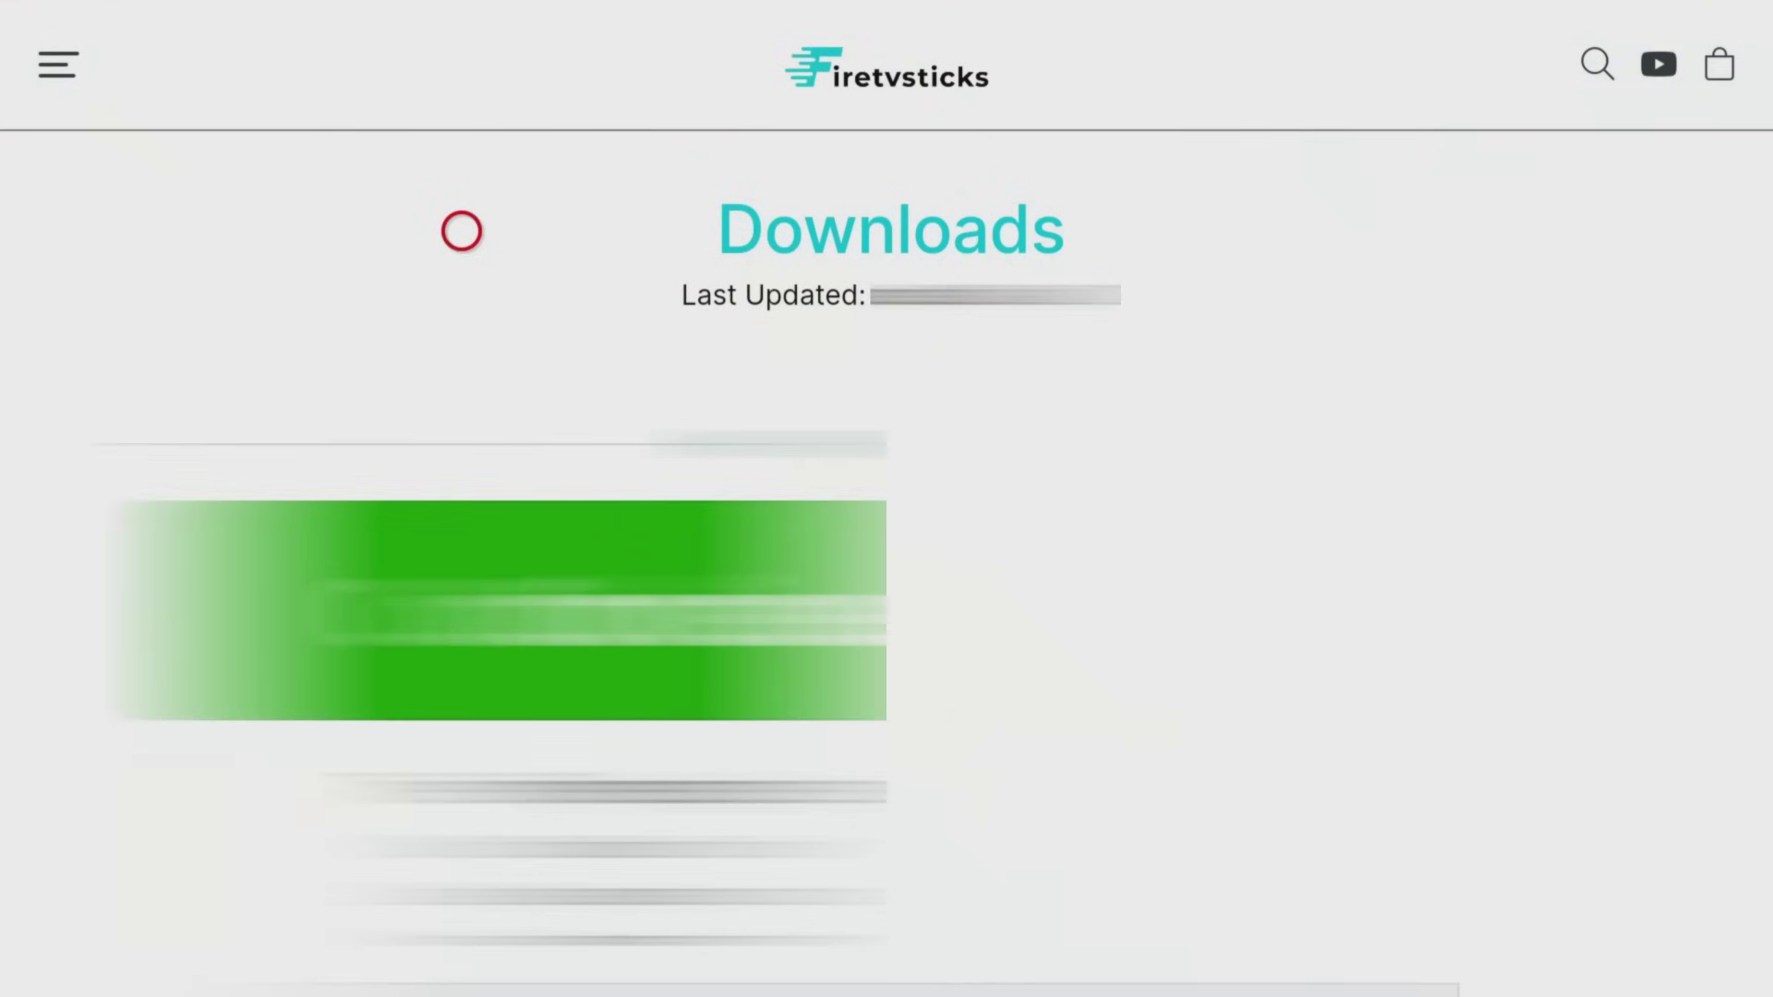
key("Menu")
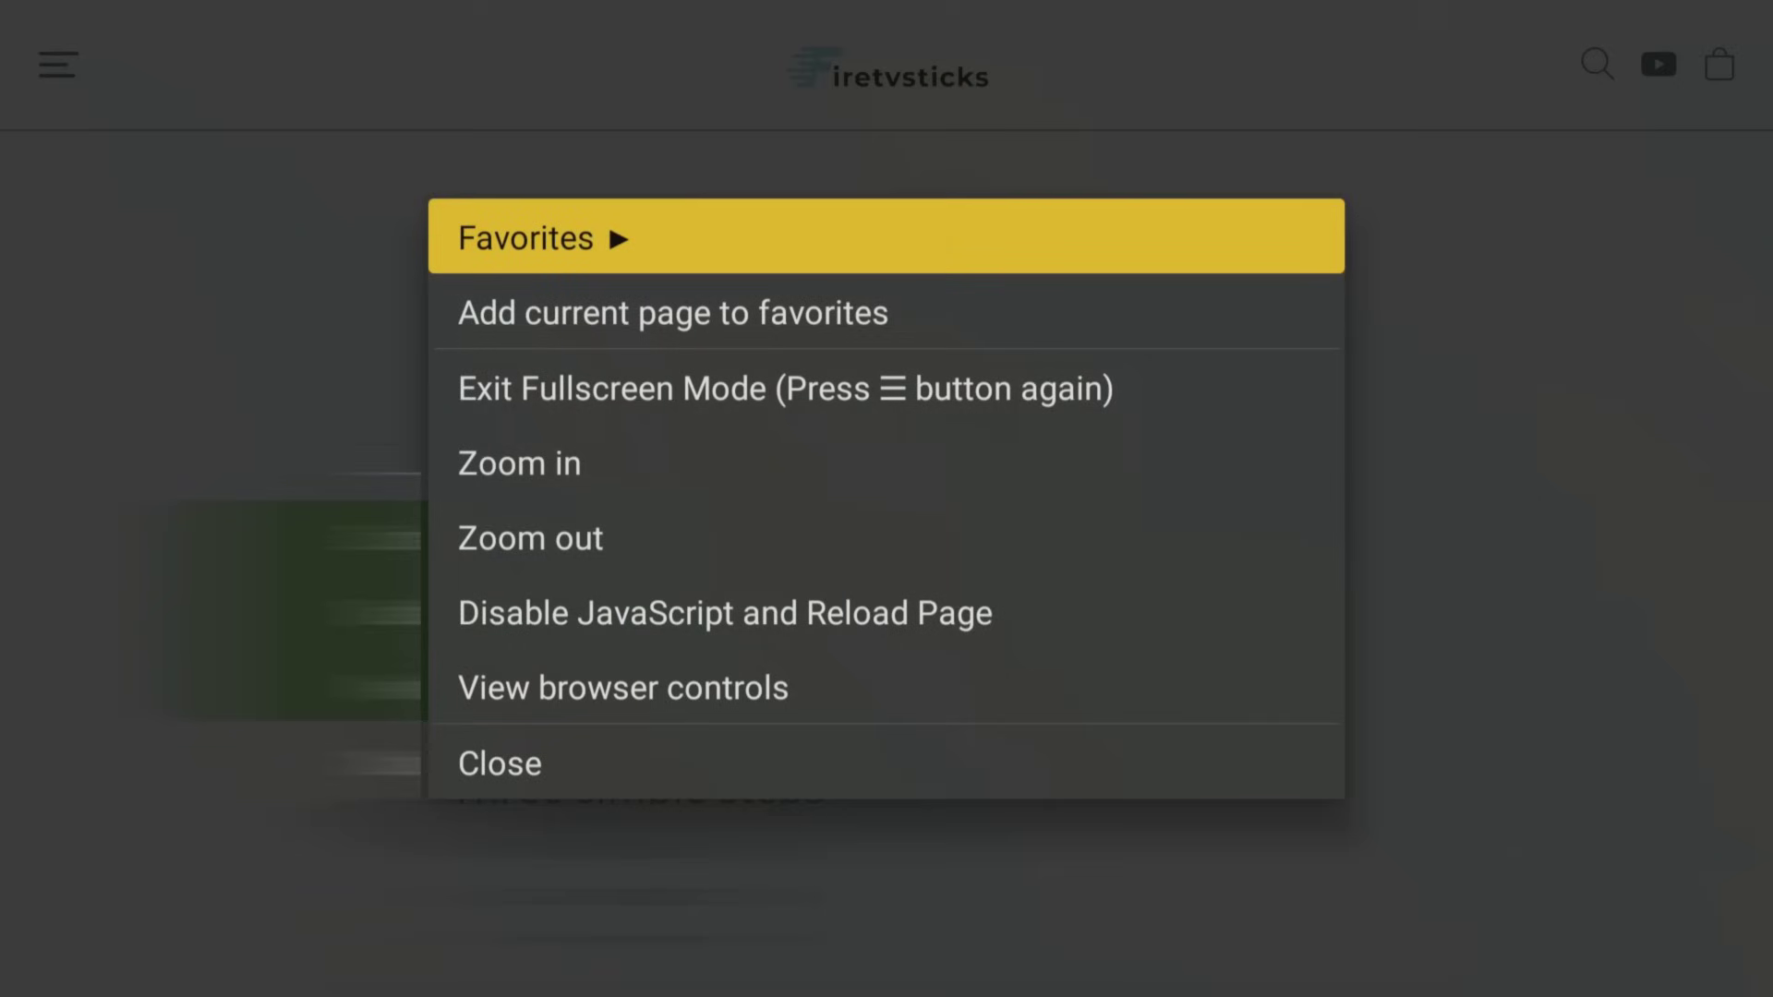
key("Down")
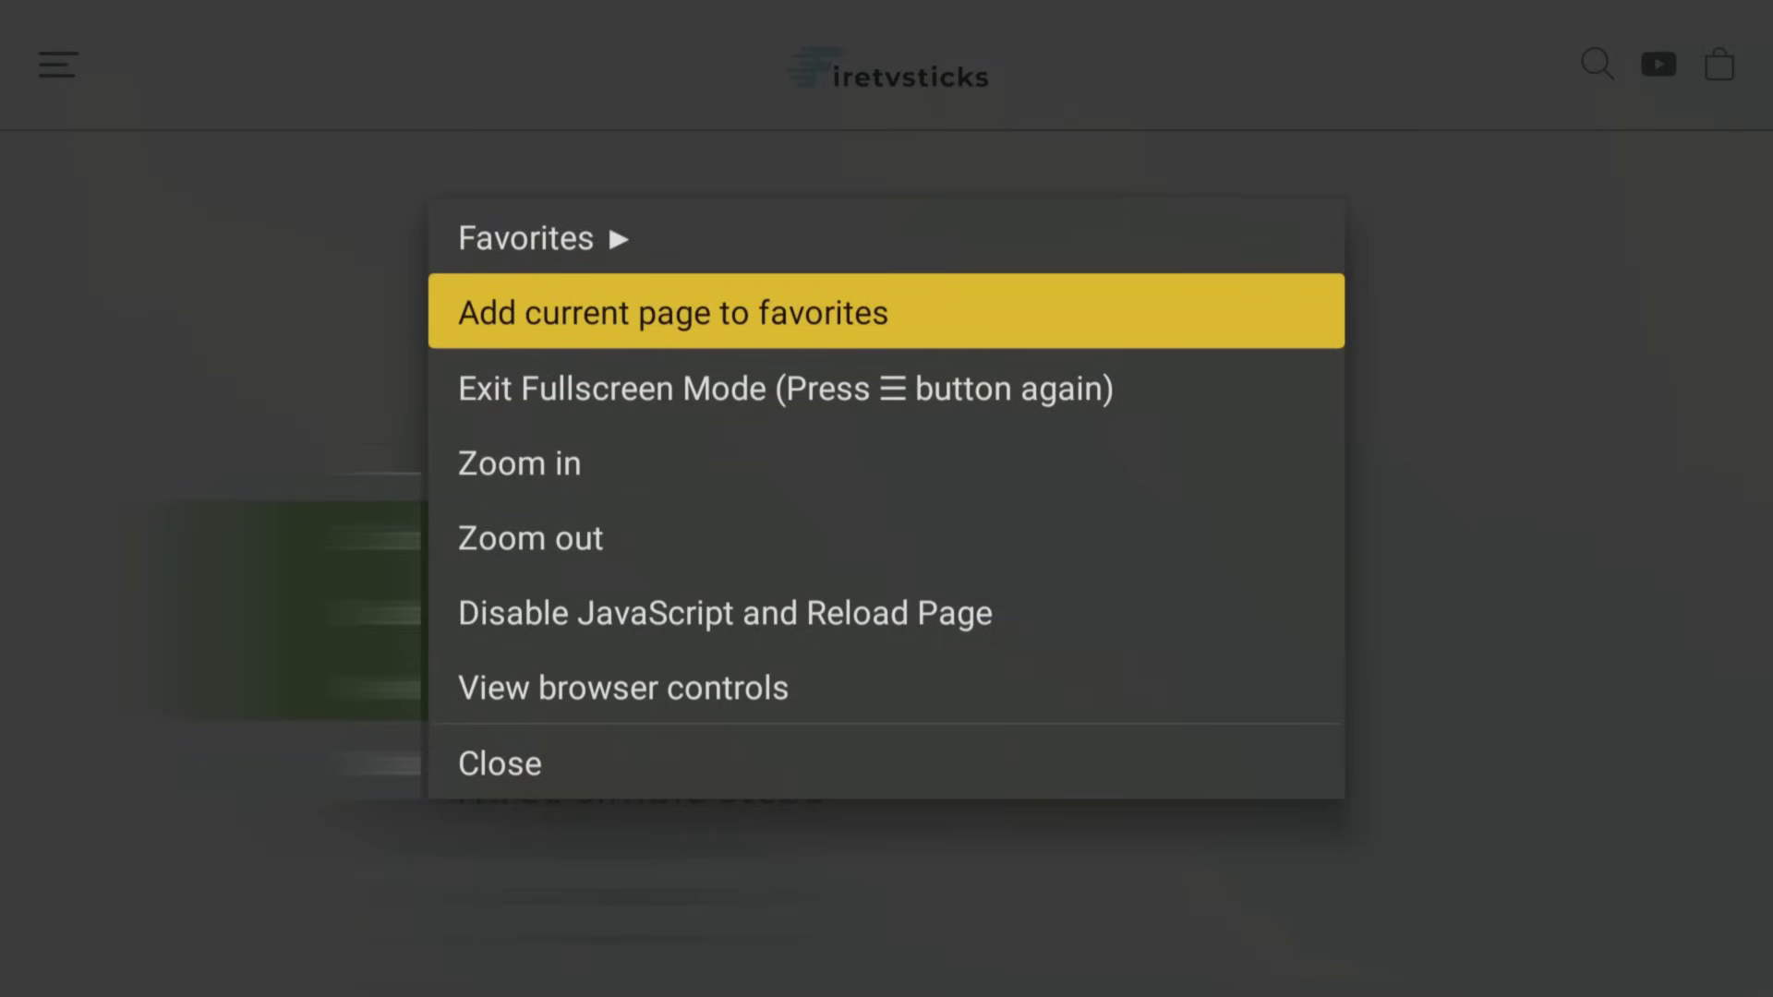
key("Return")
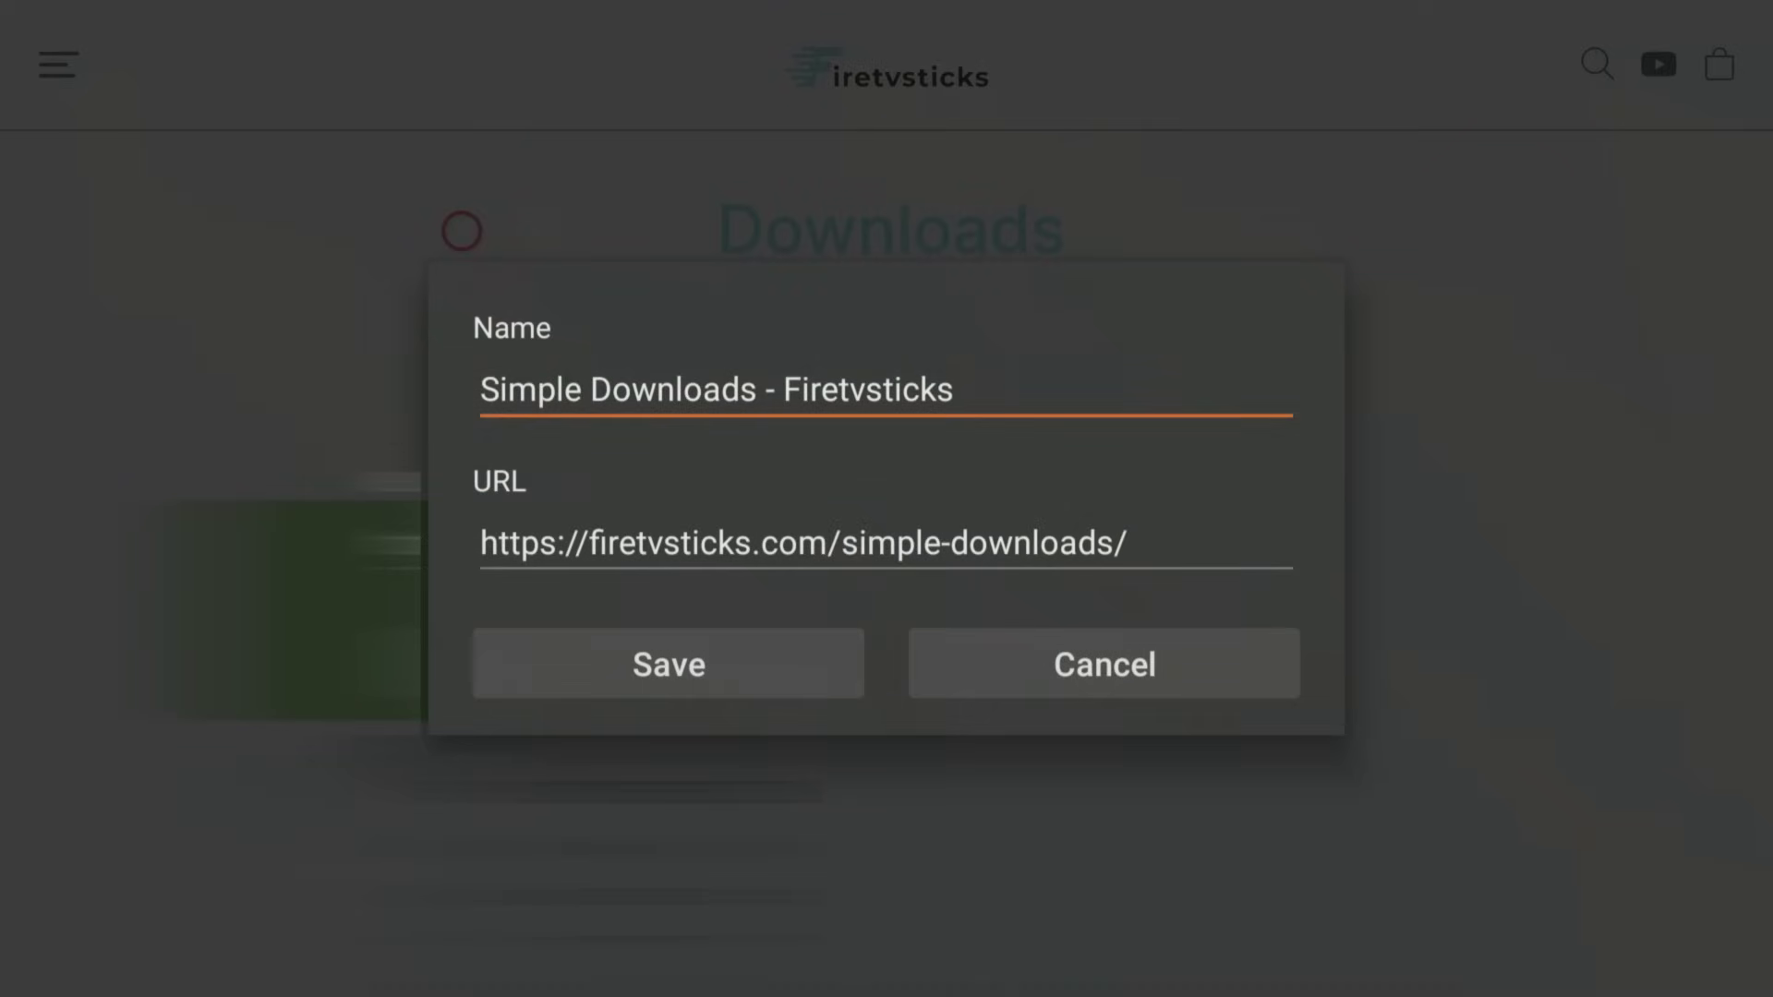
key("Down")
key("Down")
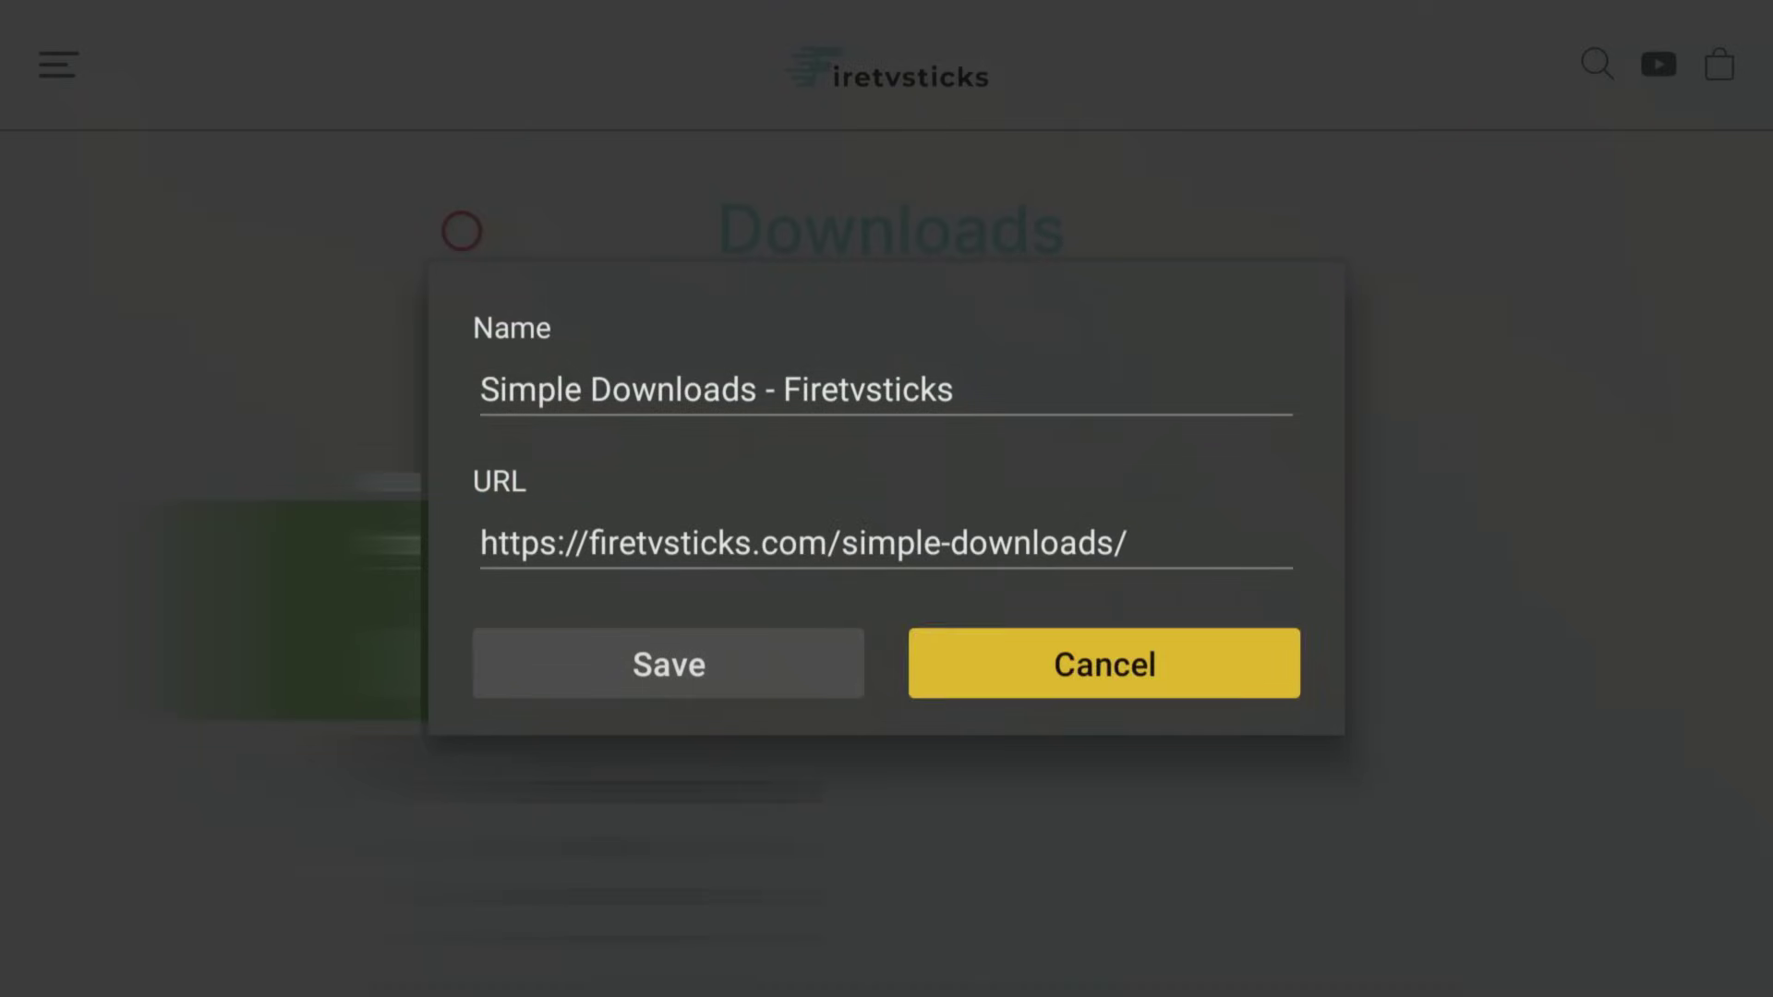
key("Left")
key("Return")
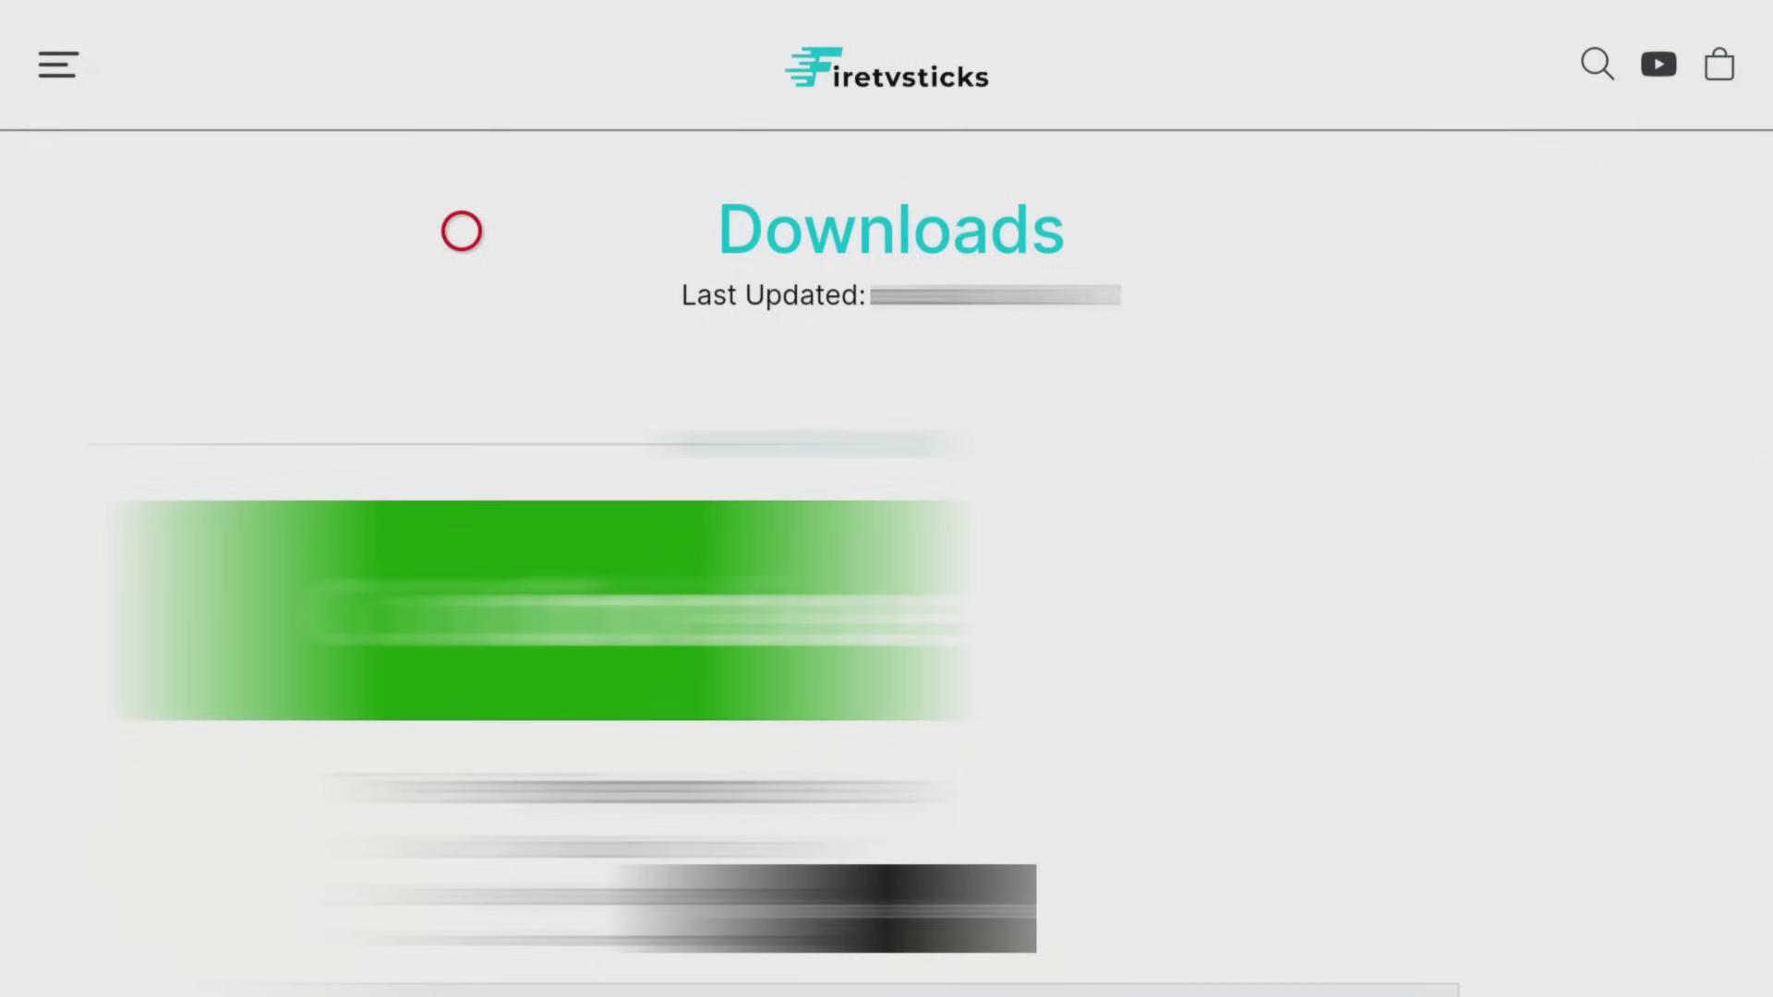
Leave fullscreen and open the Favorites list in Downloader's sidebar
key("Left")
key("Left")
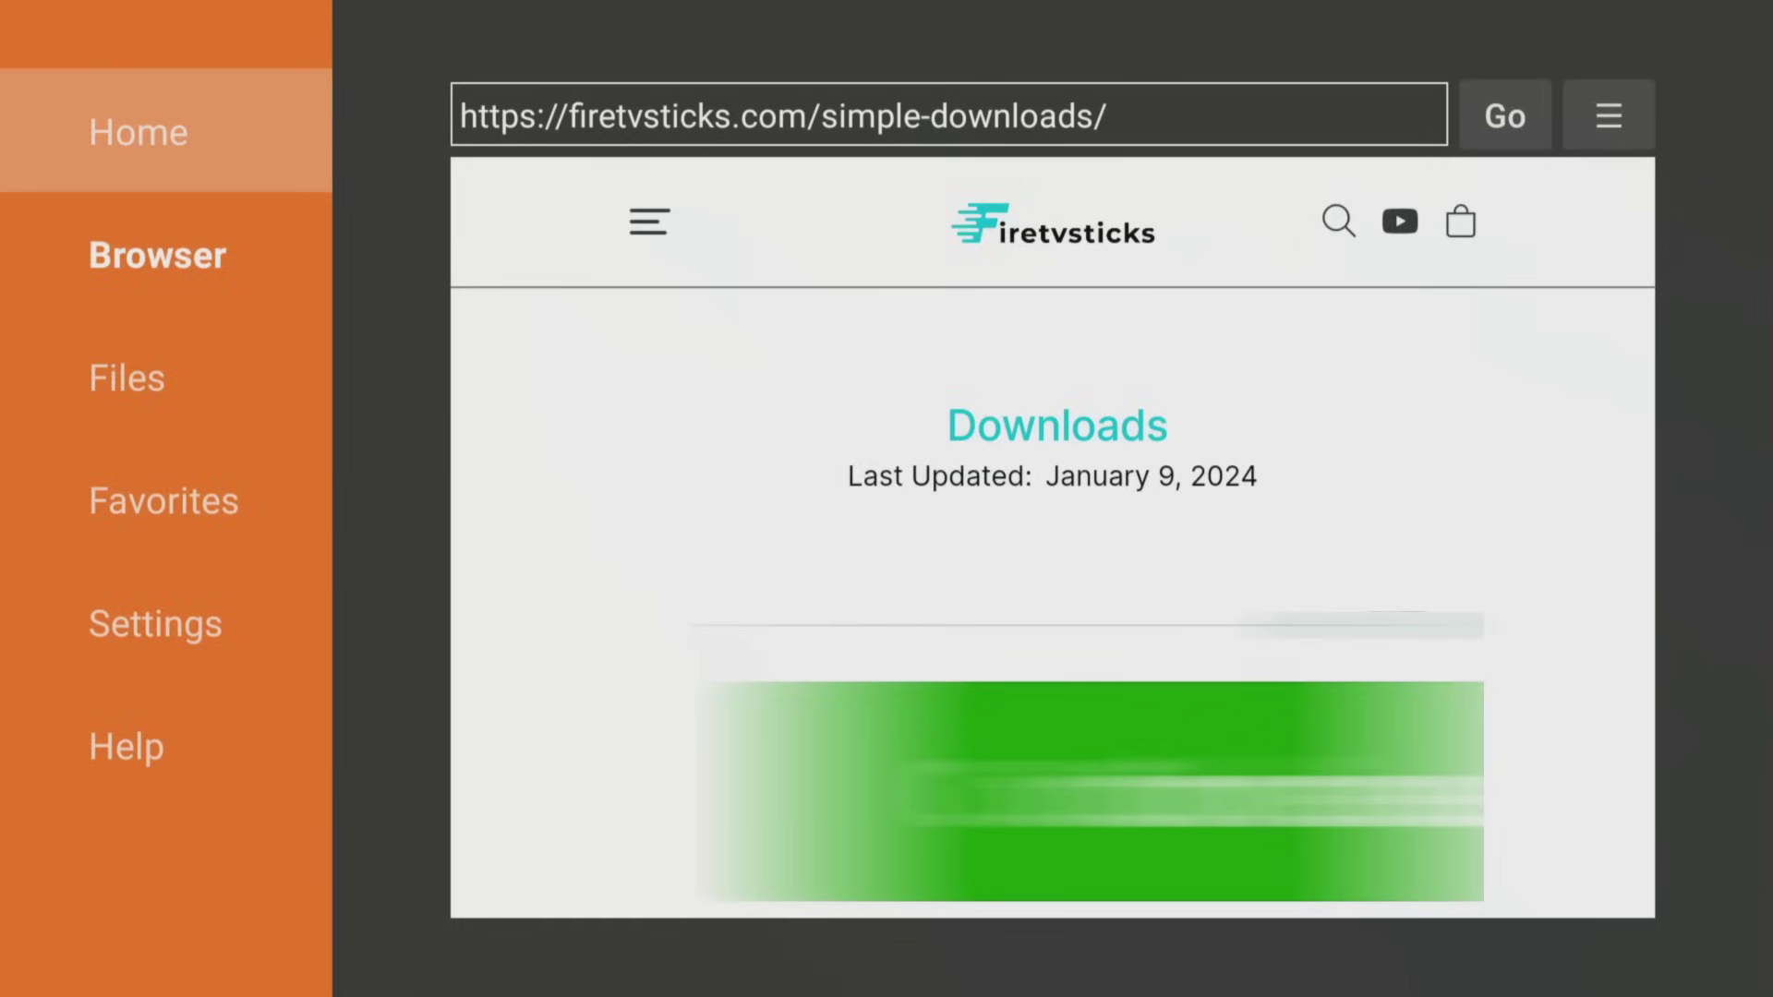
key("Down")
key("Down")
key("Down")
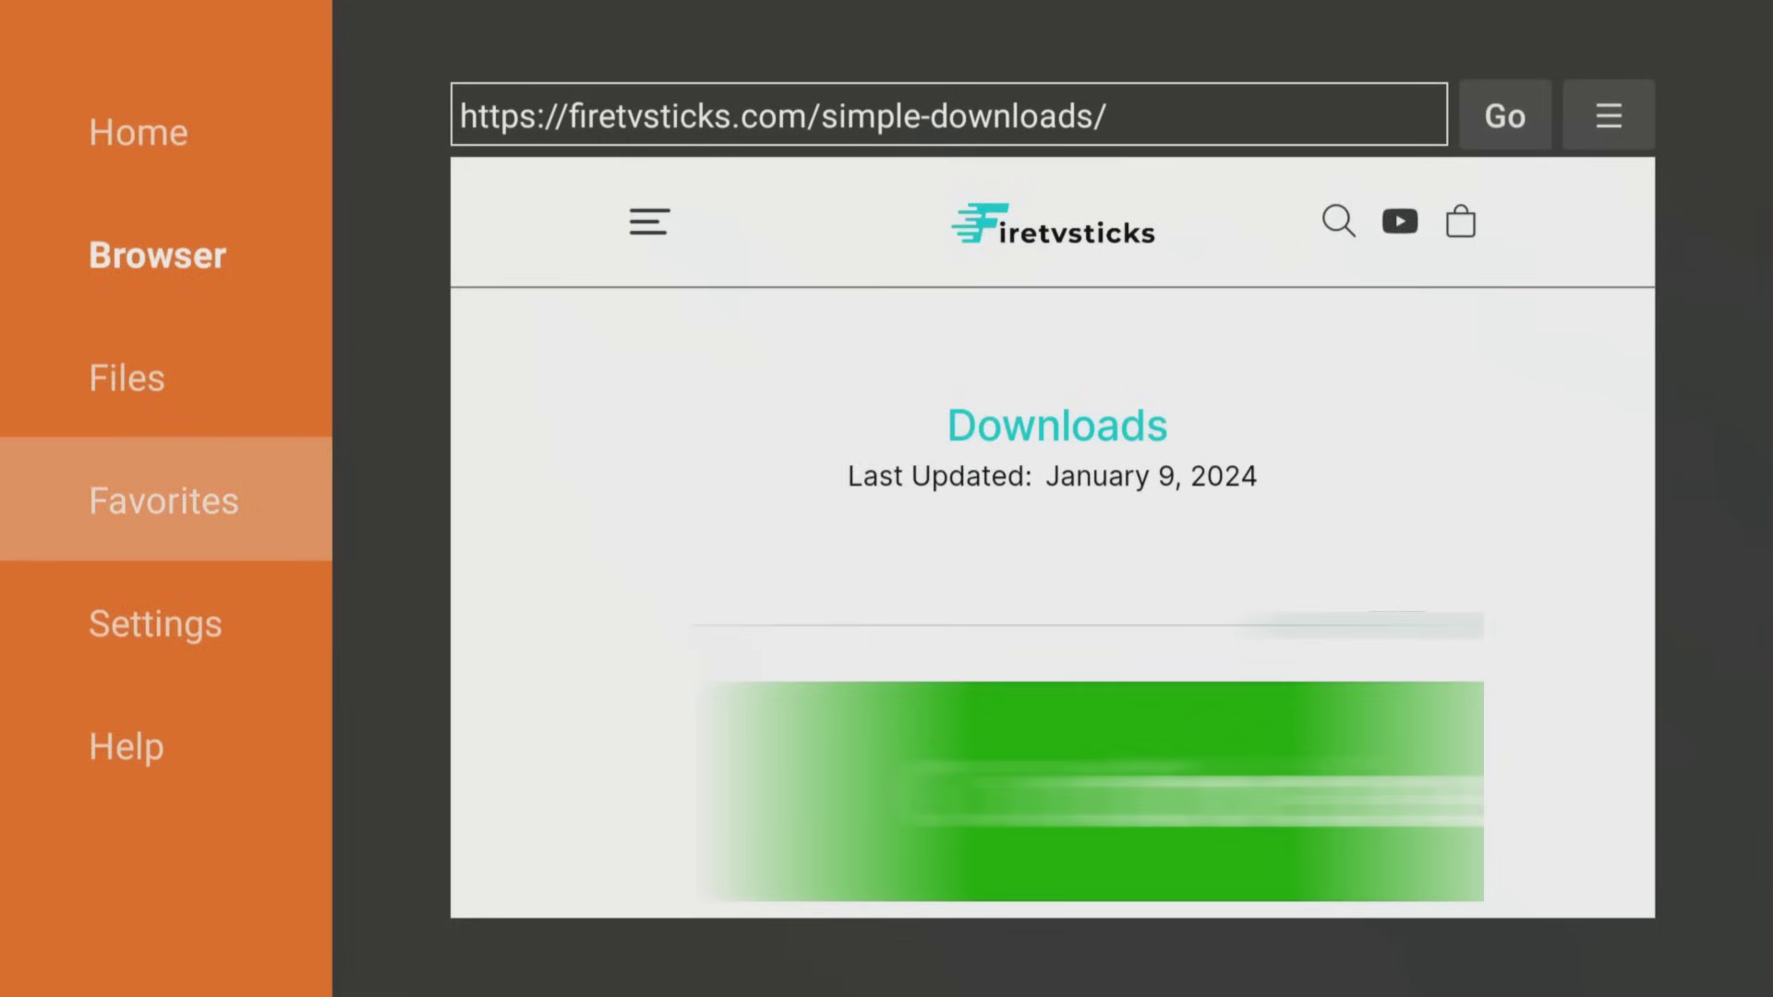
key("Return")
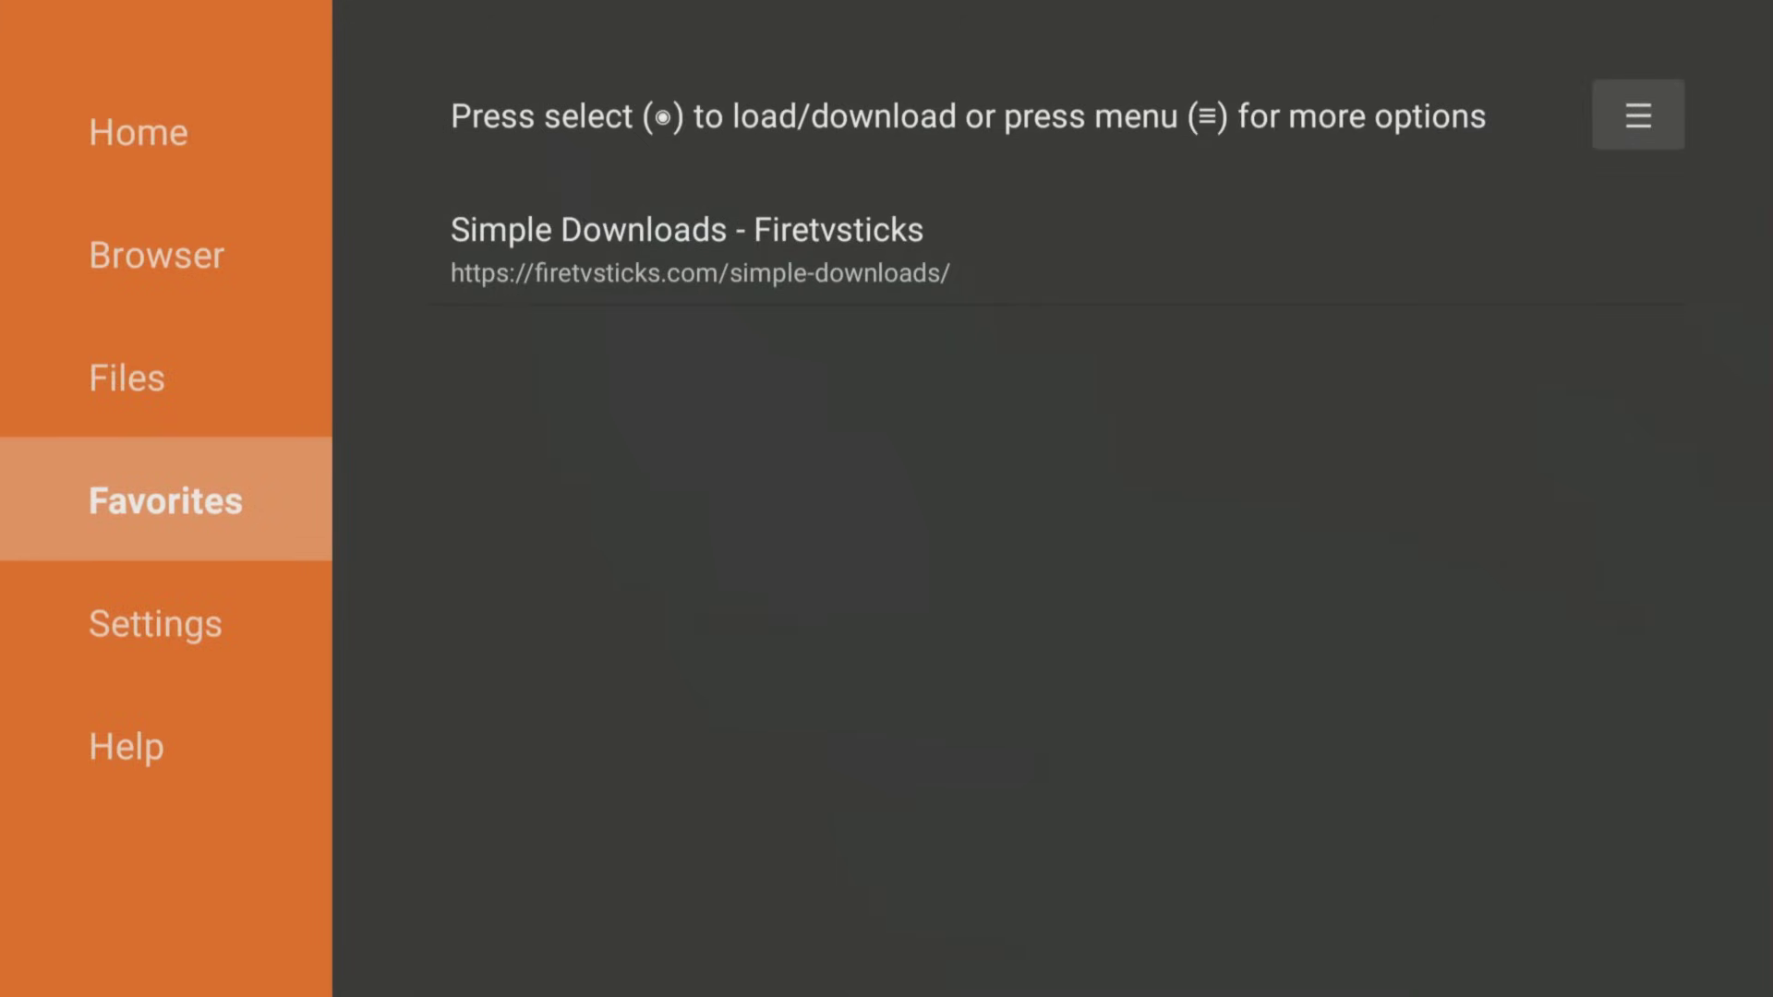
Highlight the Simple Downloads - Firetvsticks favorite in the Favorites list
key("Right")
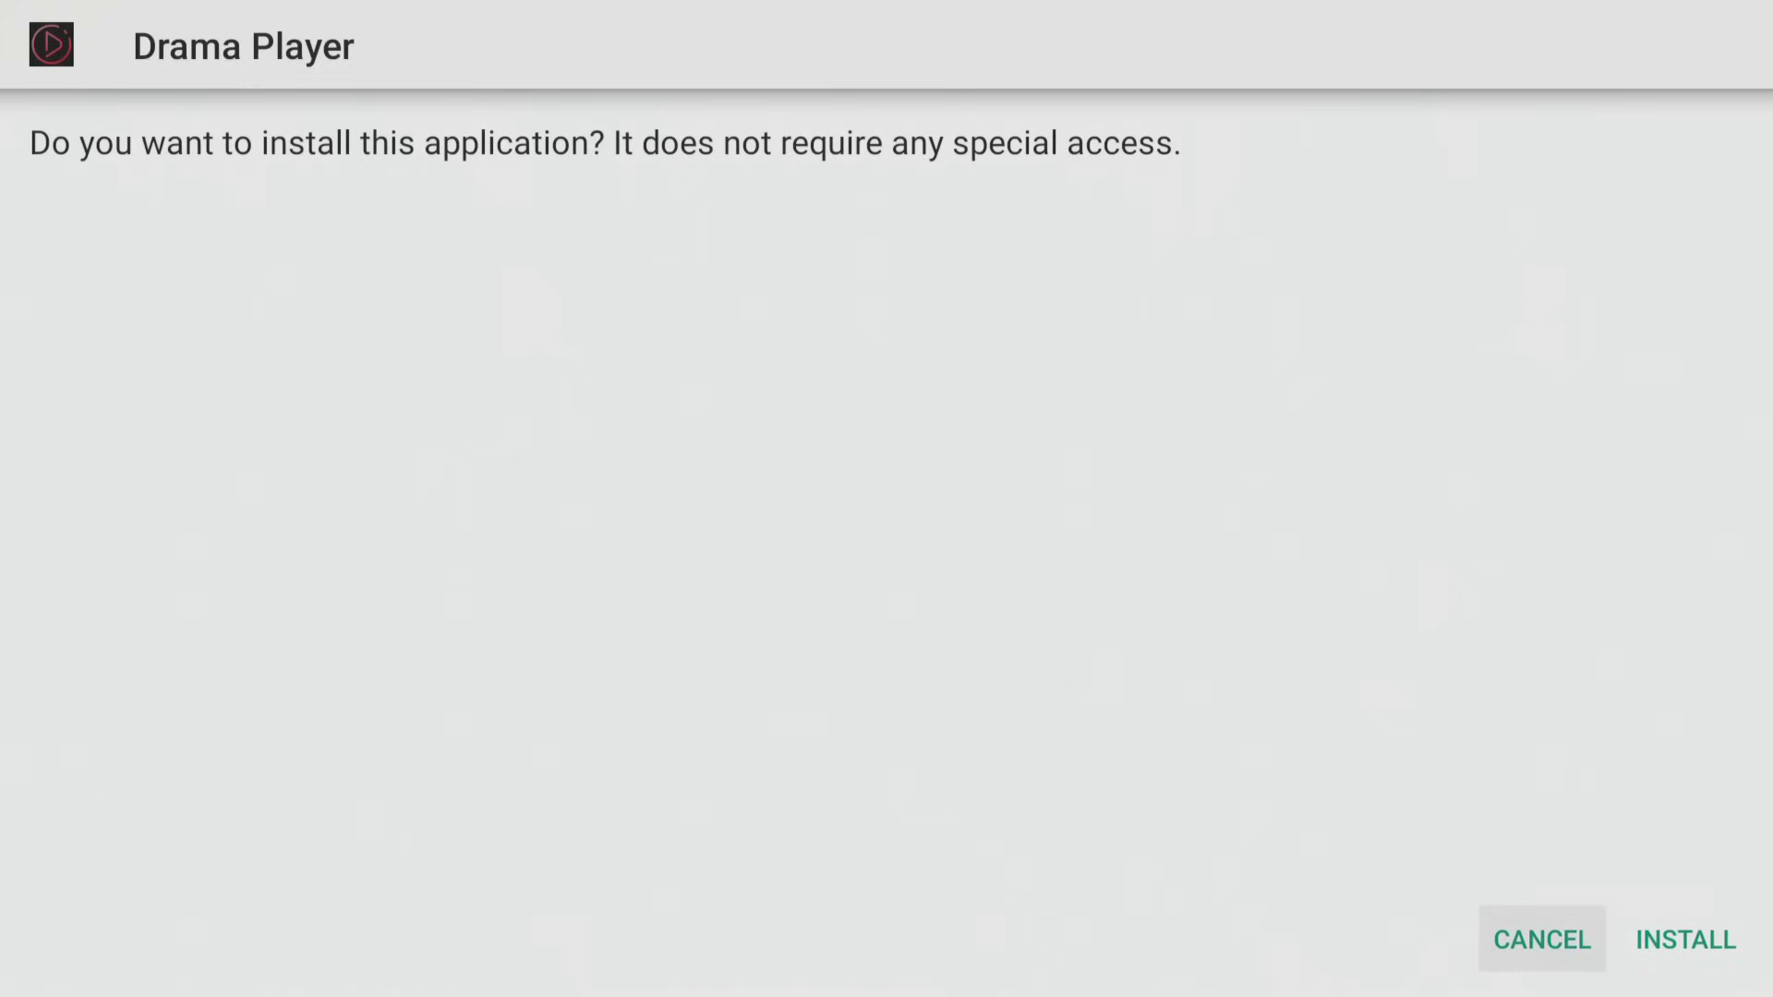
Install the downloaded Drama Player app and close the installed screen
key("Right")
key("Return")
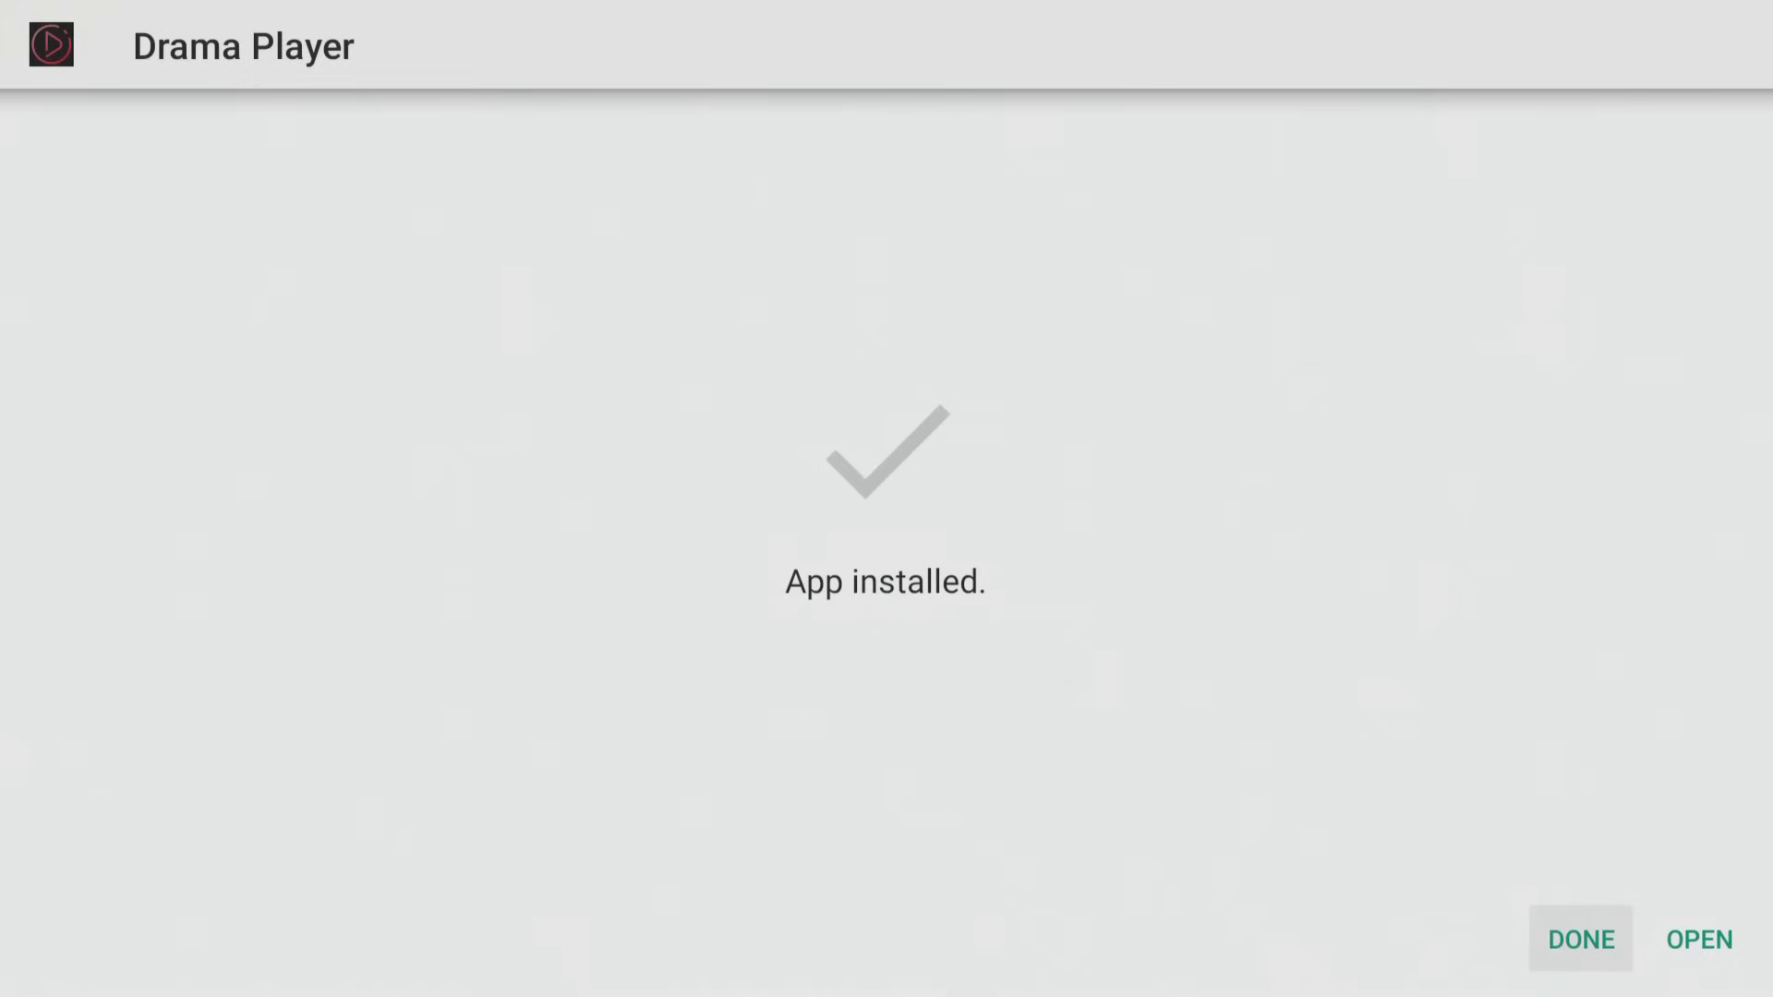
key("Return")
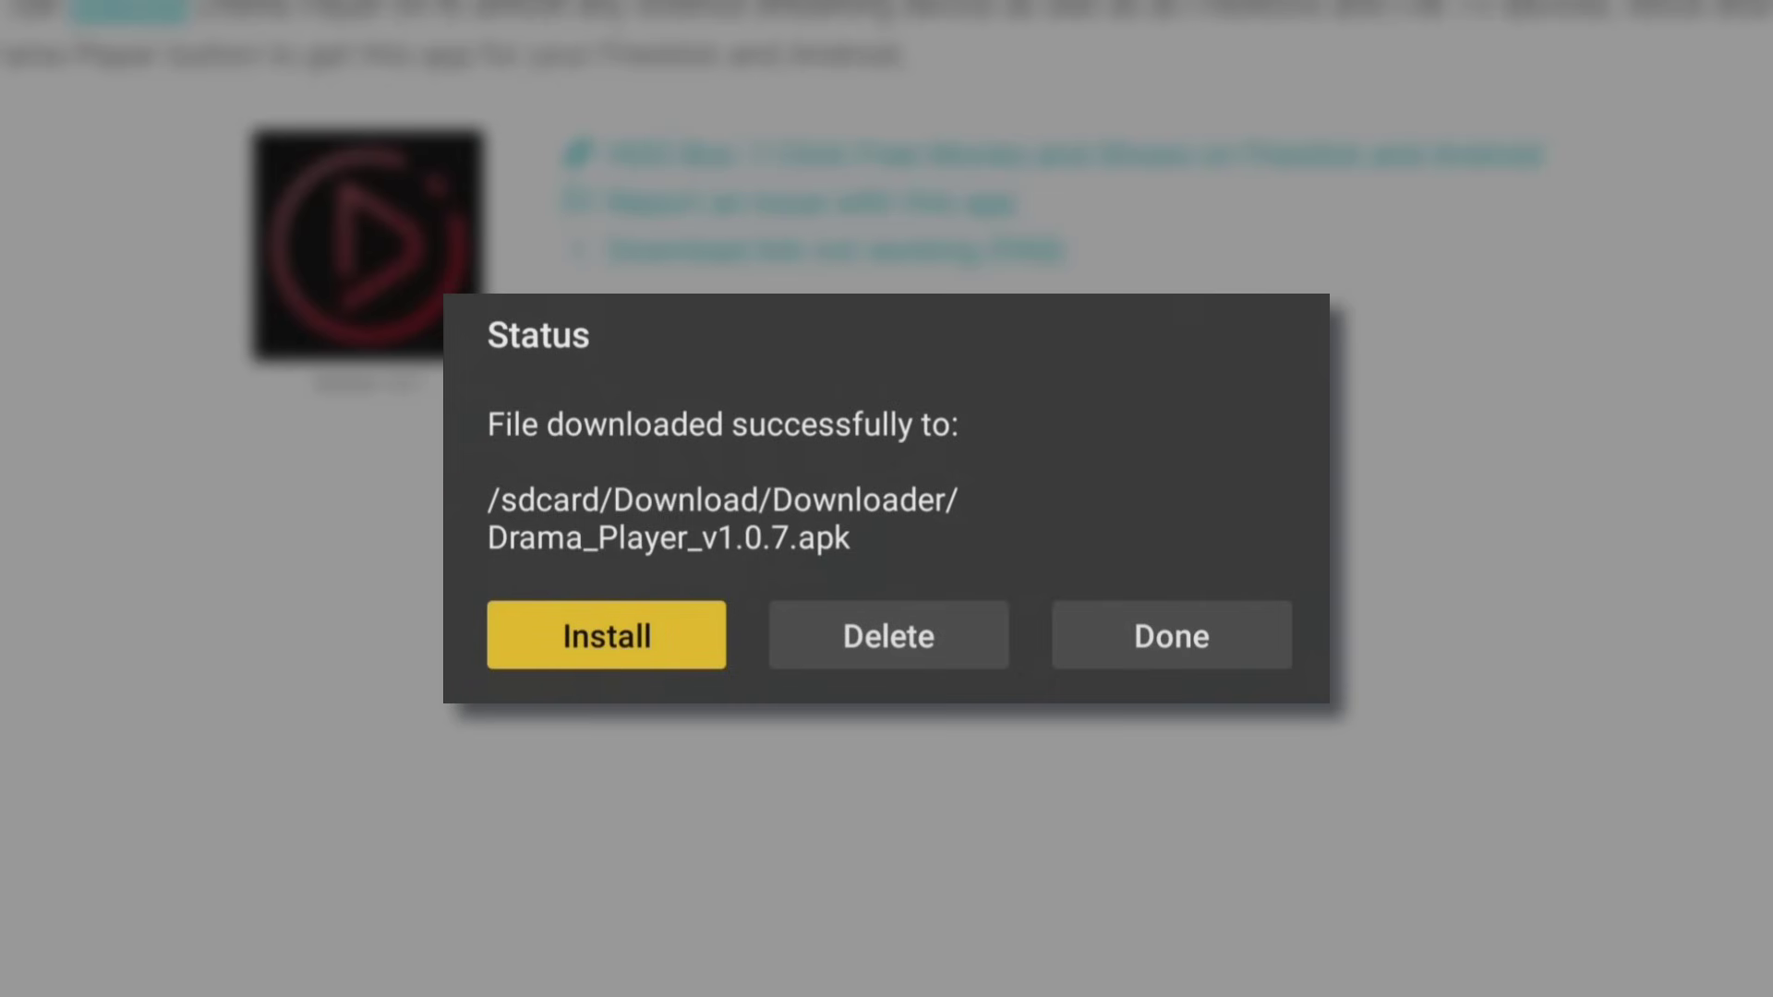
Delete the Drama Player APK and go to the new Drama Player tile in Your Apps & Channels
key("Right")
key("Return")
key("Left")
key("Return")
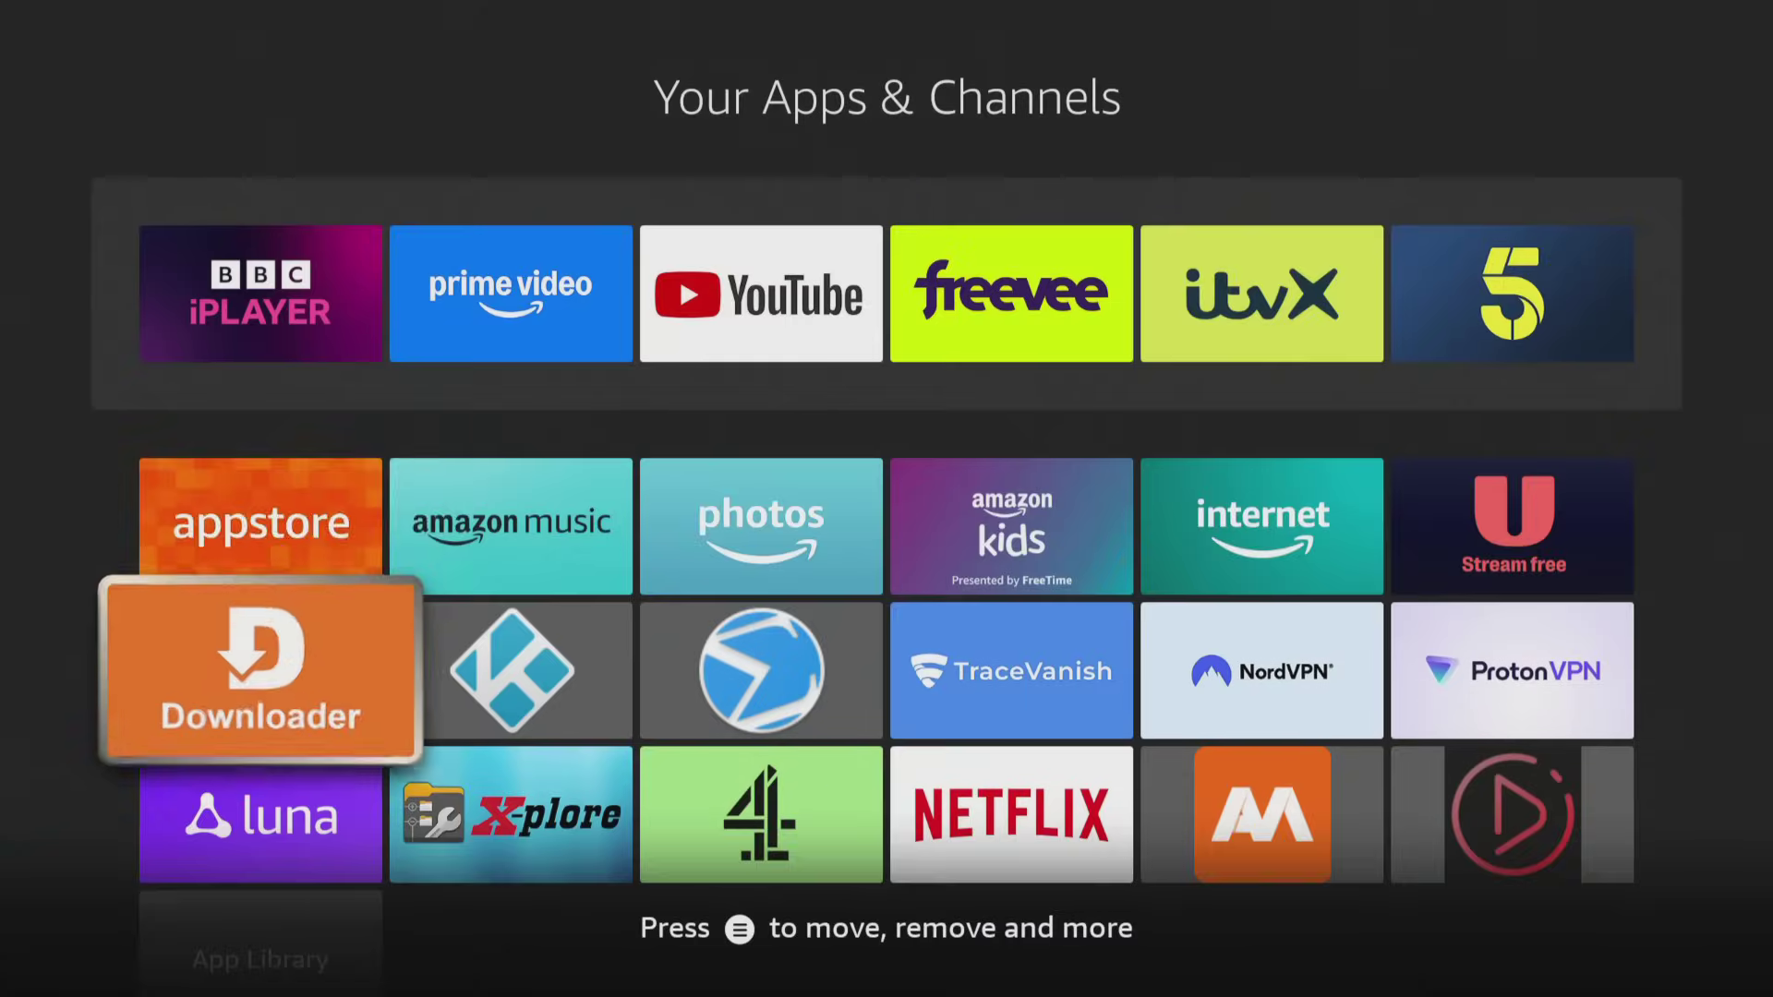
key("Down")
key("Right")
key("Right")
key("Right")
key("Right")
key("Right")
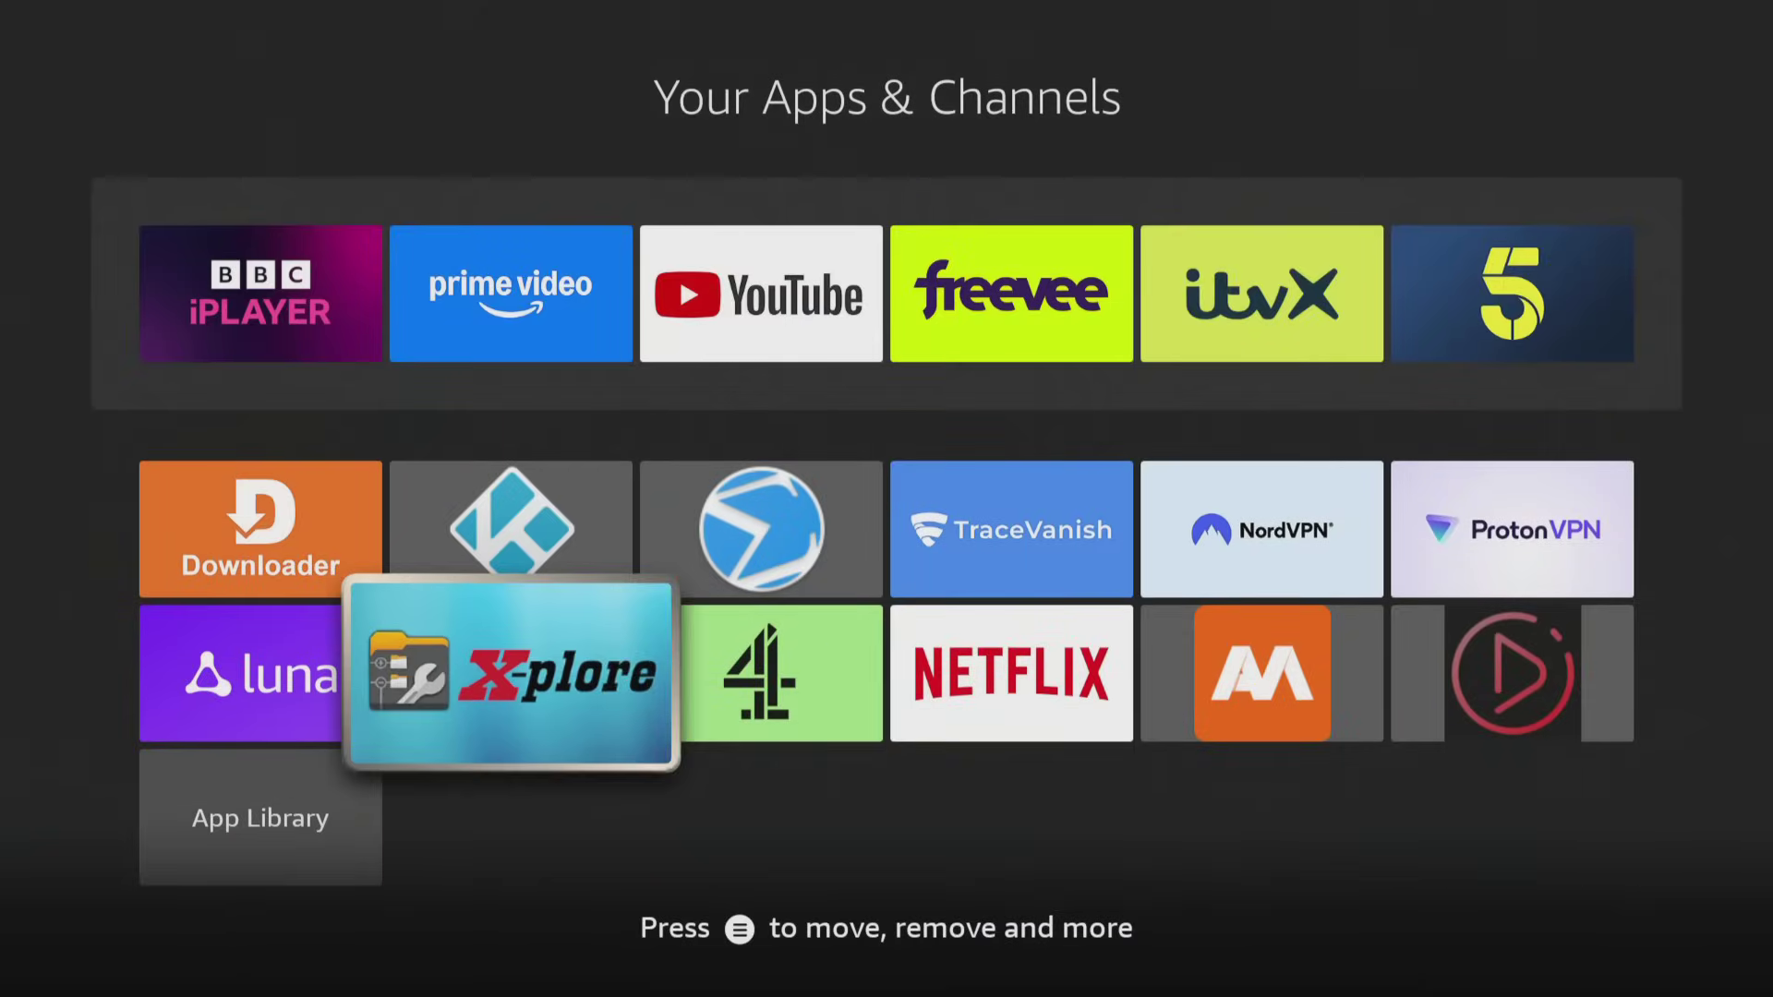